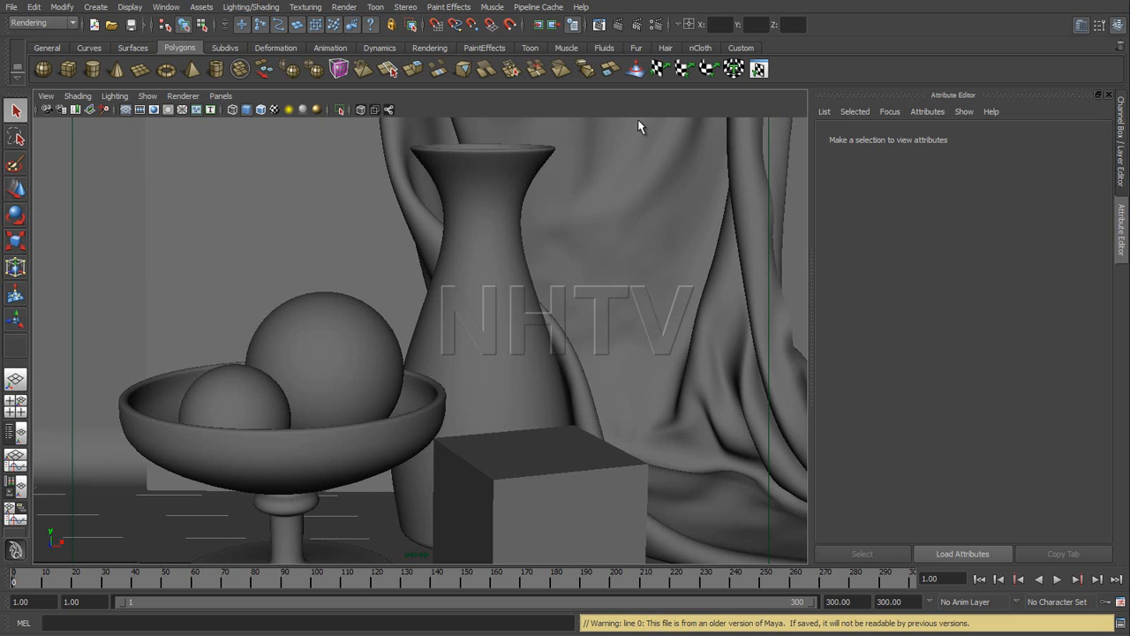
Open the render settings
left_click(660, 25)
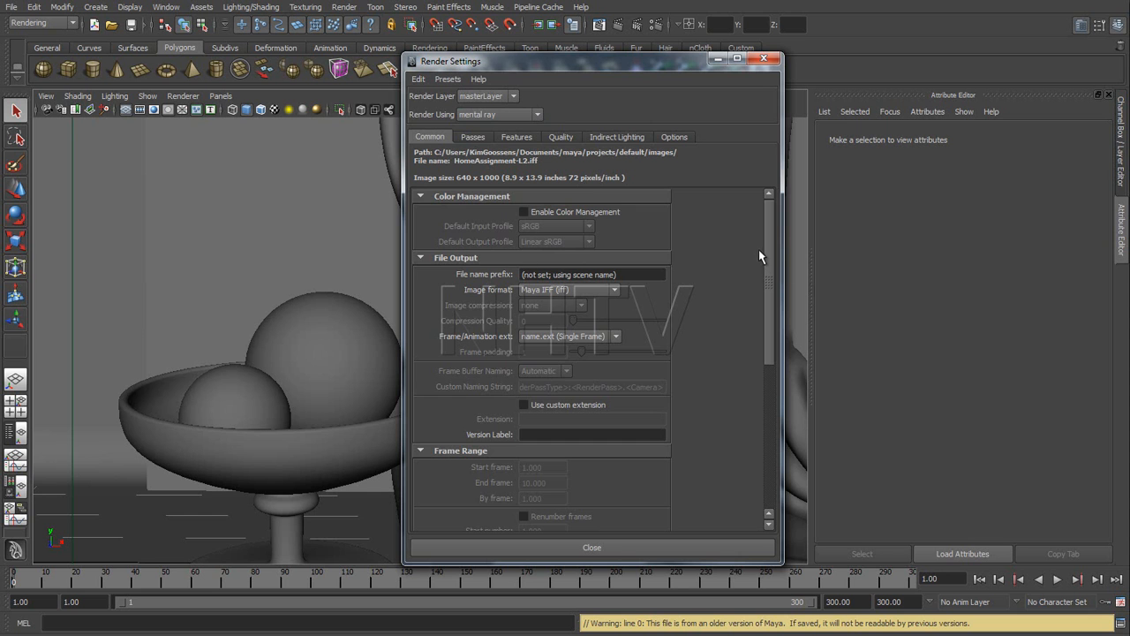
mouse_move(768, 243)
left_mouse_down()
mouse_move(761, 324)
mouse_move(767, 233)
left_mouse_up()
Try enabling color management and look through the default input and output profile options
left_click(528, 211)
left_click(590, 227)
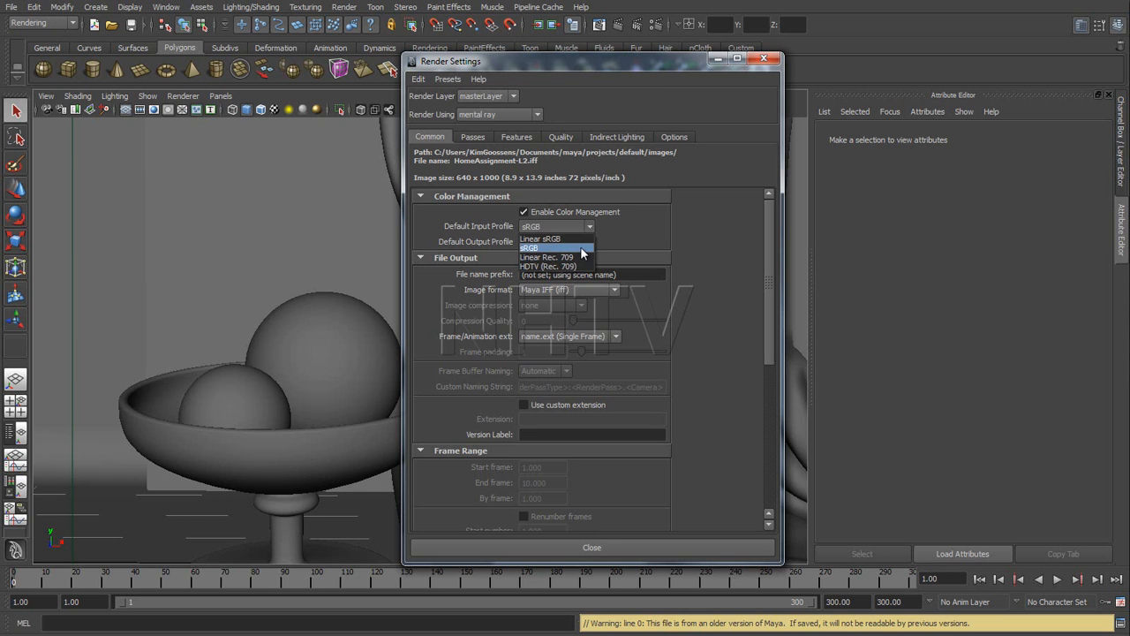
left_click(633, 240)
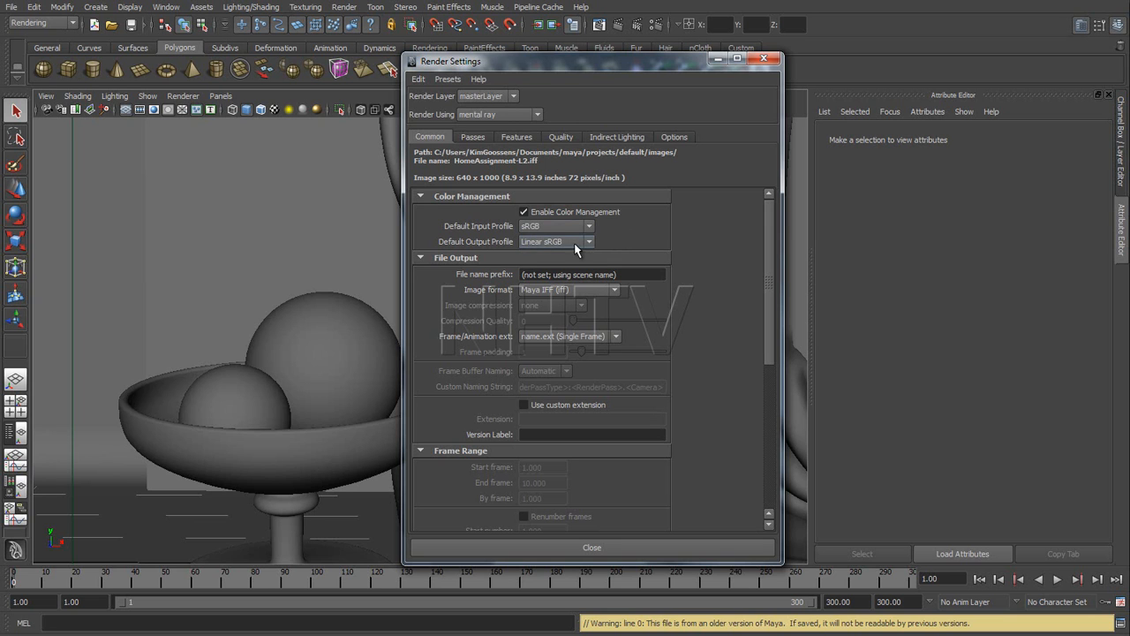
left_click(590, 246)
left_click(611, 250)
left_click(527, 213)
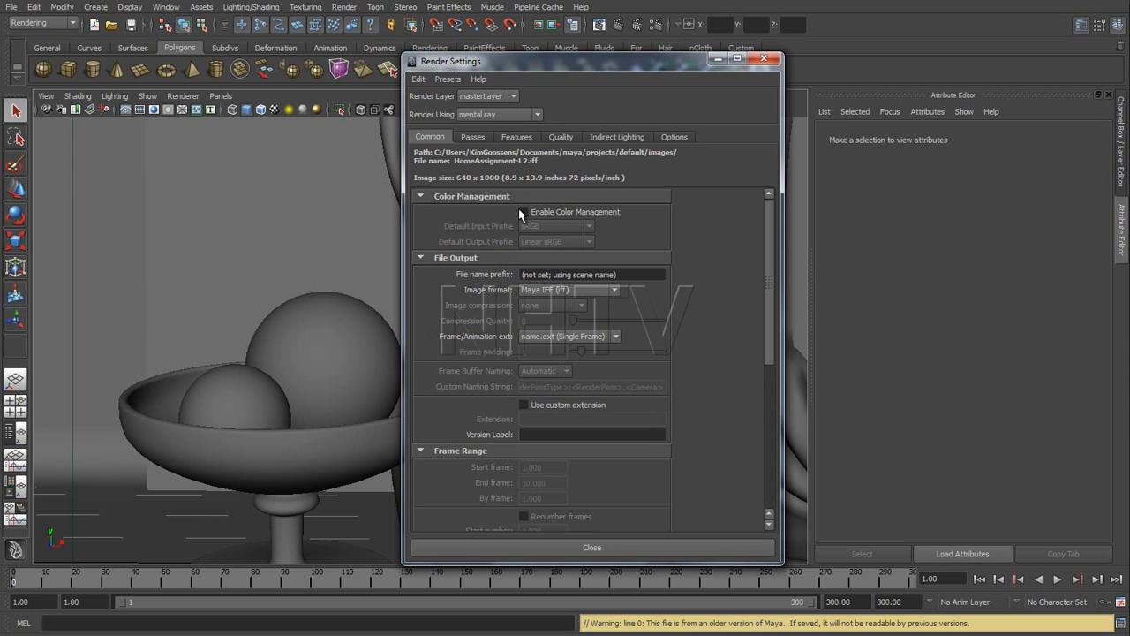
Set the render output's image format to OpenEXR (exr)
left_click(614, 290)
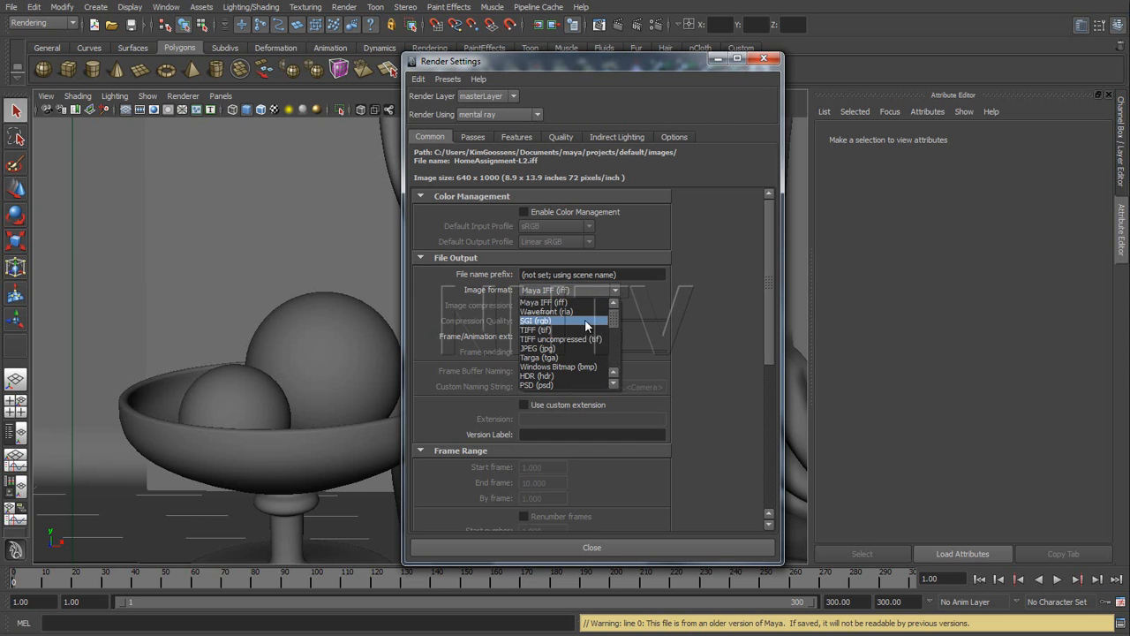
left_click_drag(616, 319, 614, 334)
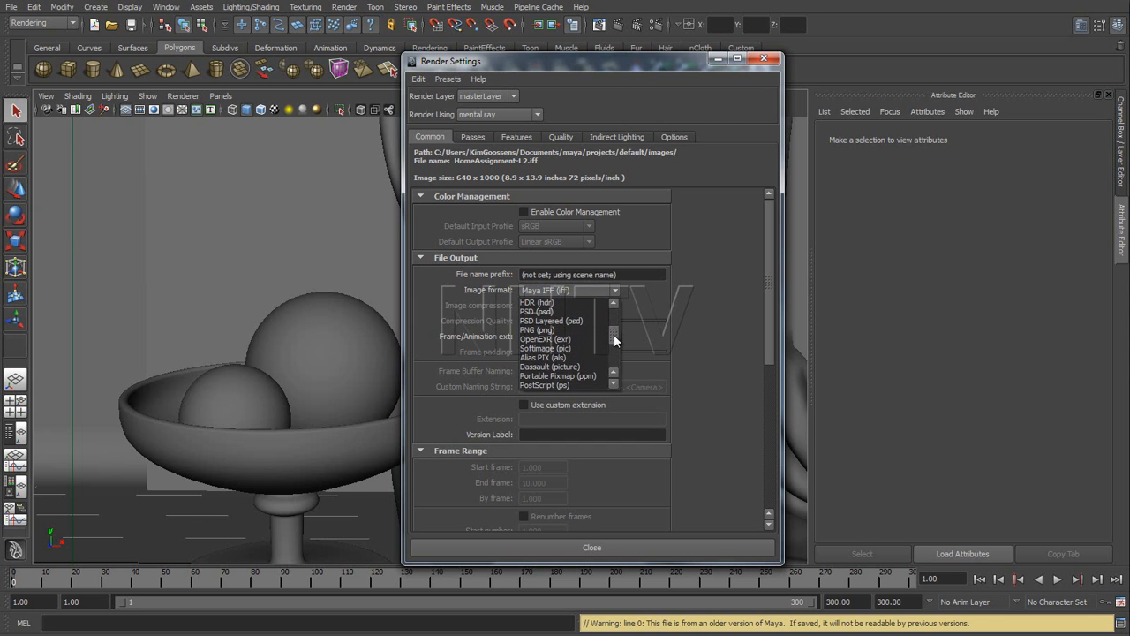
left_click(554, 340)
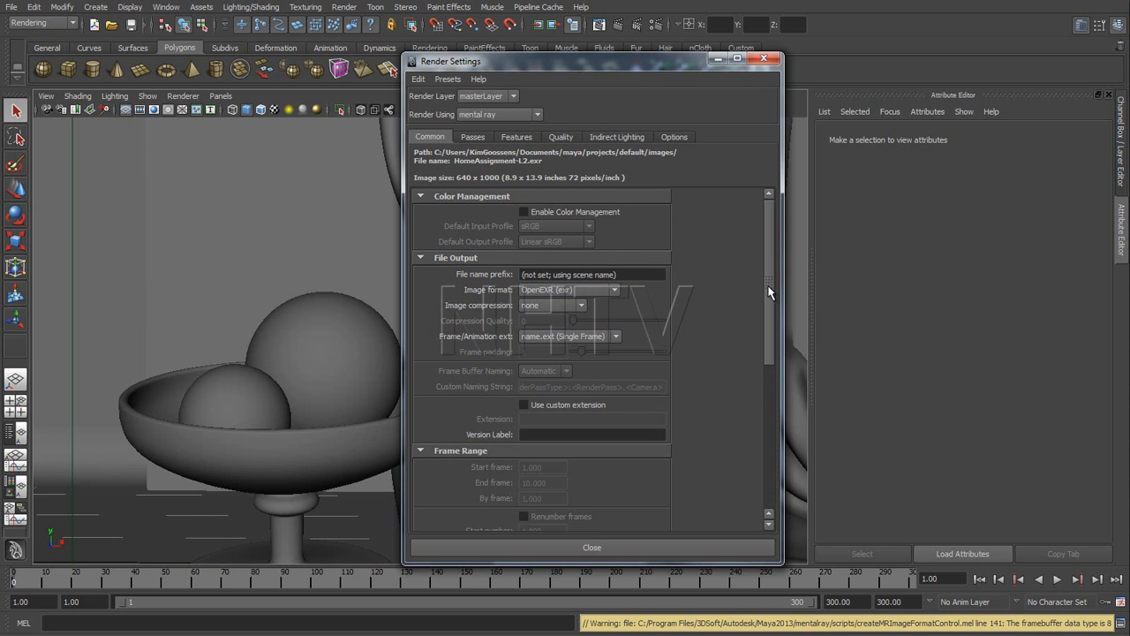
Examine the image compression options offered for the OpenEXR output
scroll(769, 293, "down", 4)
scroll(771, 297, "up", 3)
scroll(771, 296, "up", 1)
left_click(582, 307)
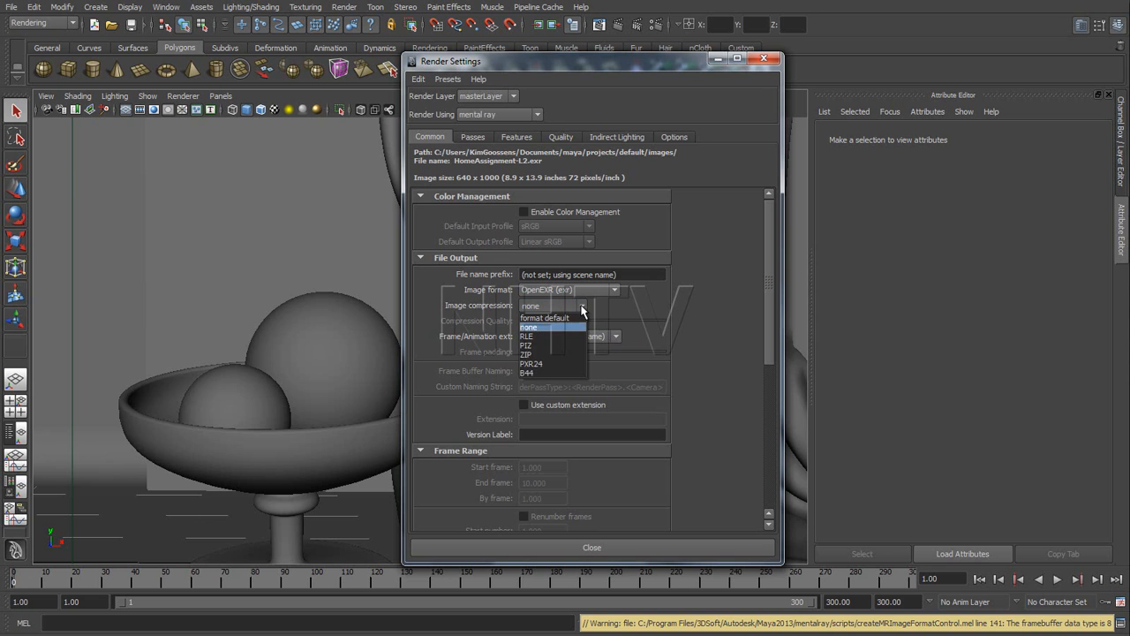
left_click(588, 308)
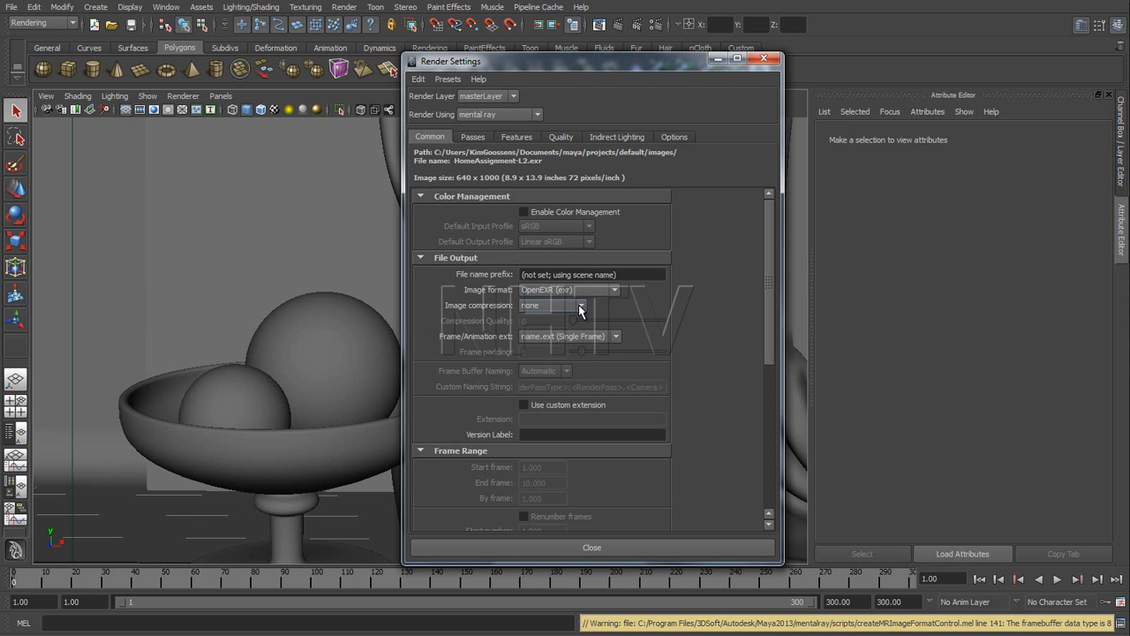
left_click(579, 305)
left_click(597, 307)
Set the frame/animation extension to name_#.ext with a frame padding of 3
left_click(615, 337)
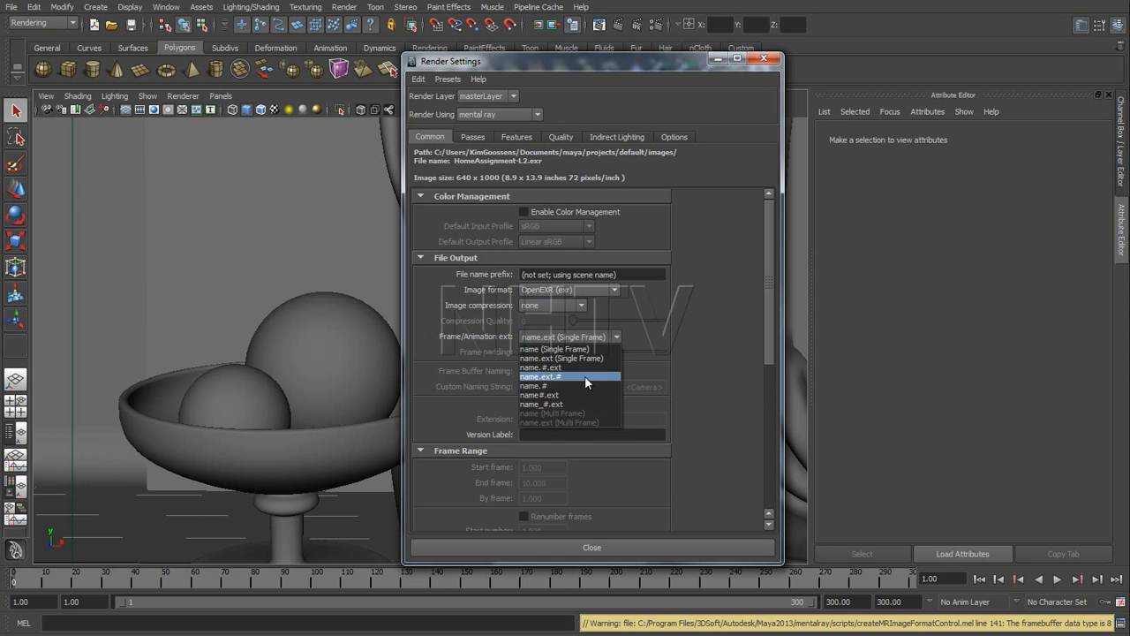
left_click(558, 404)
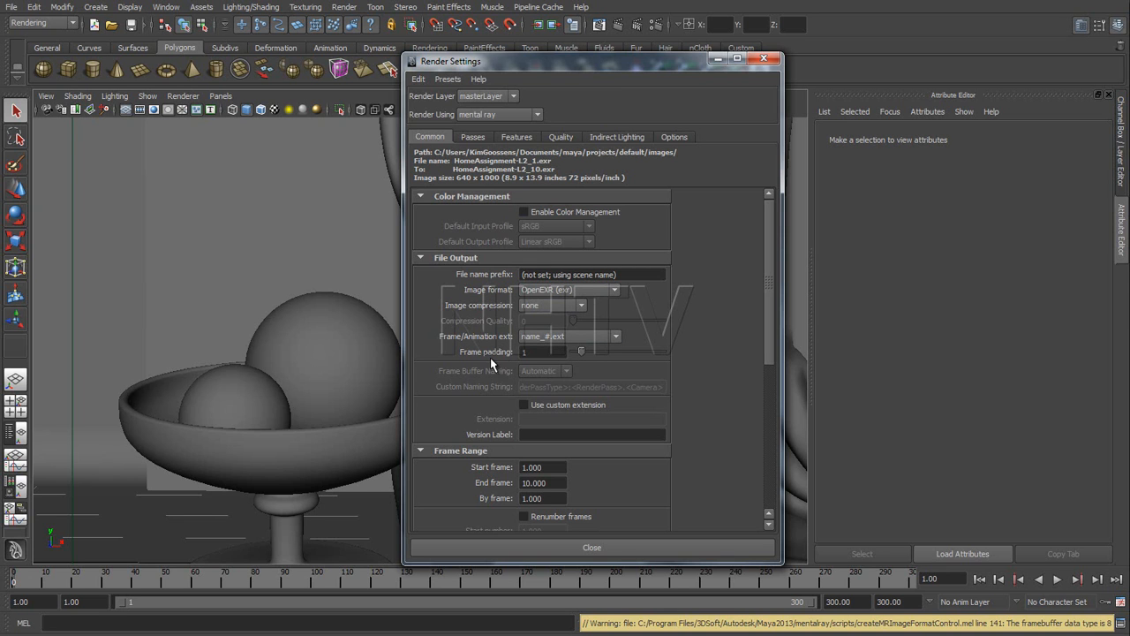
left_click_drag(583, 351, 602, 352)
Set the end frame of the render's frame range to 1
left_click_drag(772, 329, 773, 397)
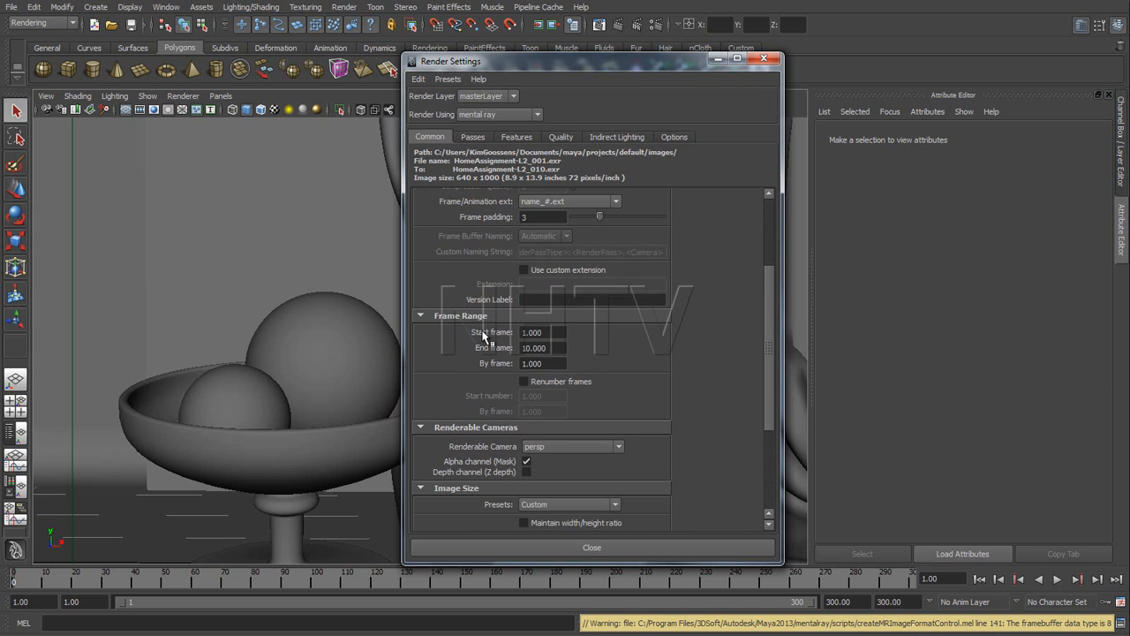
left_click_drag(542, 347, 493, 348)
type("1")
key("Return")
scroll(765, 300, "down", 2)
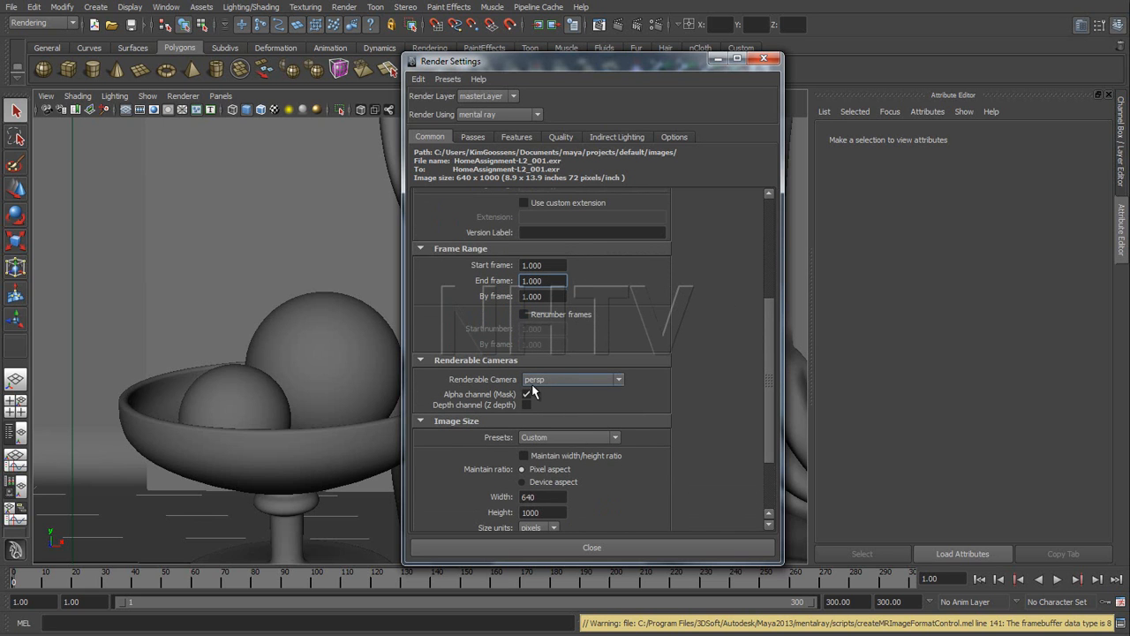
Examine the image size section and its list of resolution presets
left_click_drag(773, 368, 768, 440)
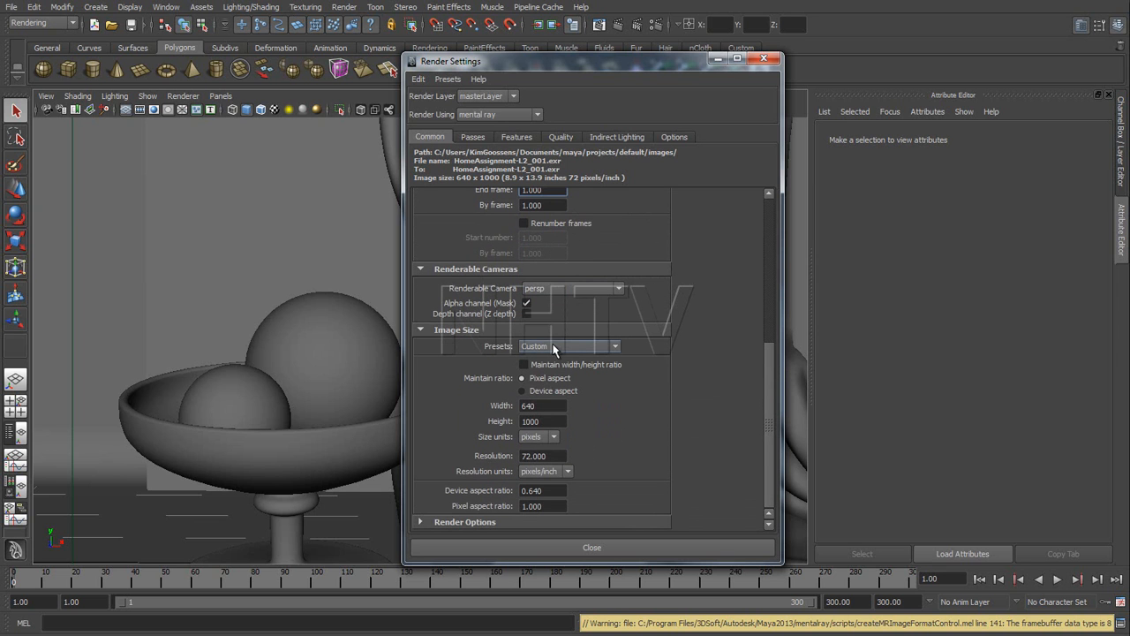
left_click(616, 349)
left_click_drag(616, 382, 612, 394)
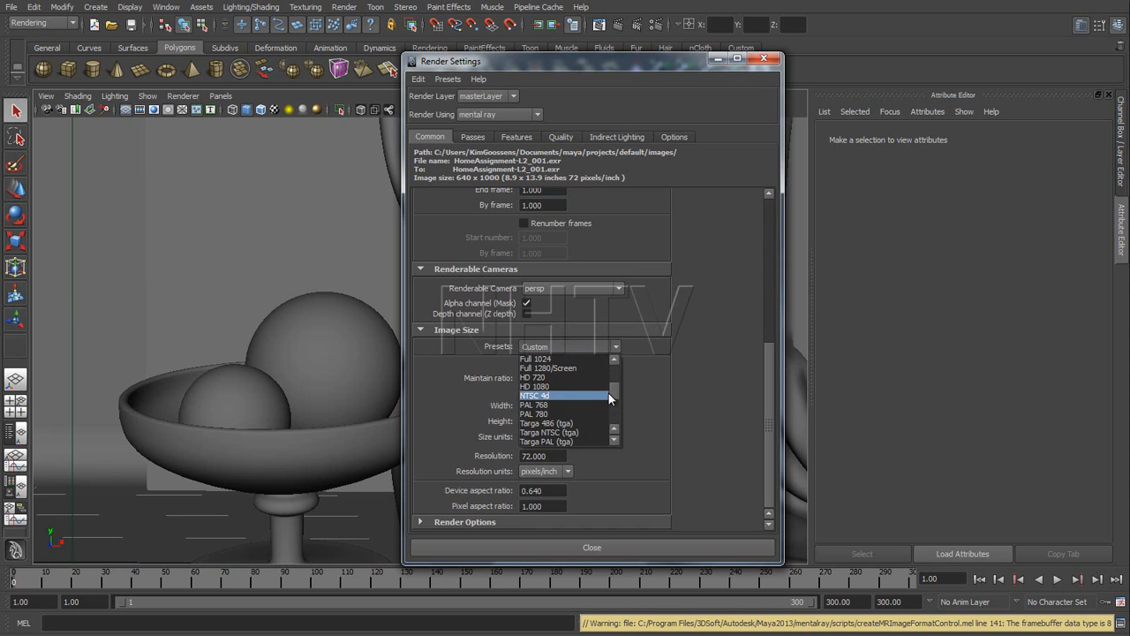
left_click_drag(616, 389, 659, 367)
left_click(688, 358)
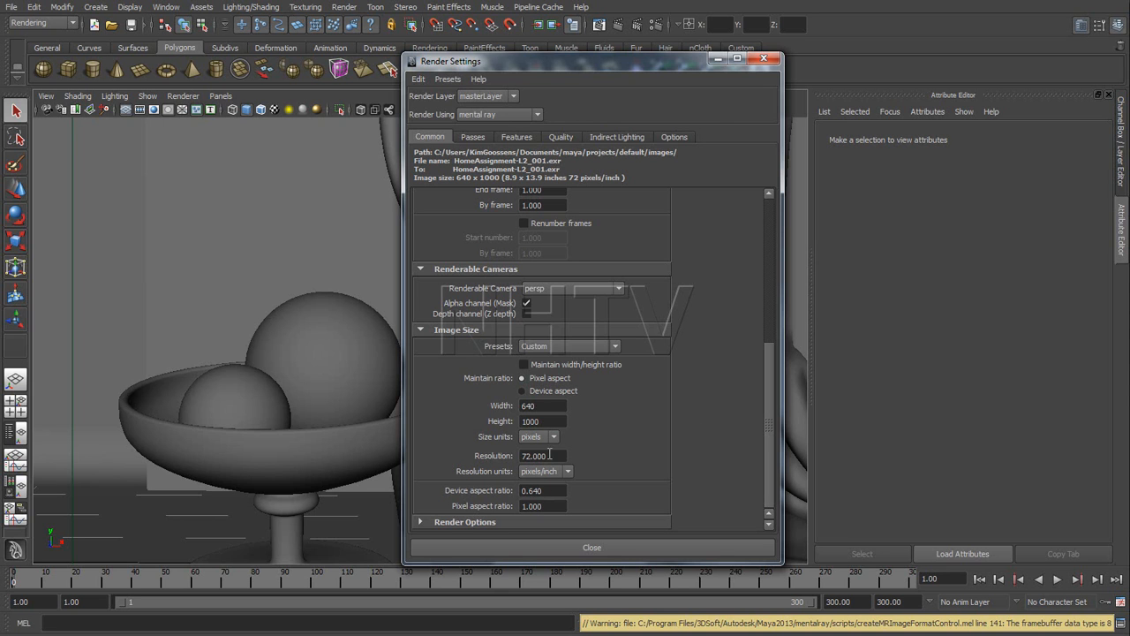
left_click(614, 346)
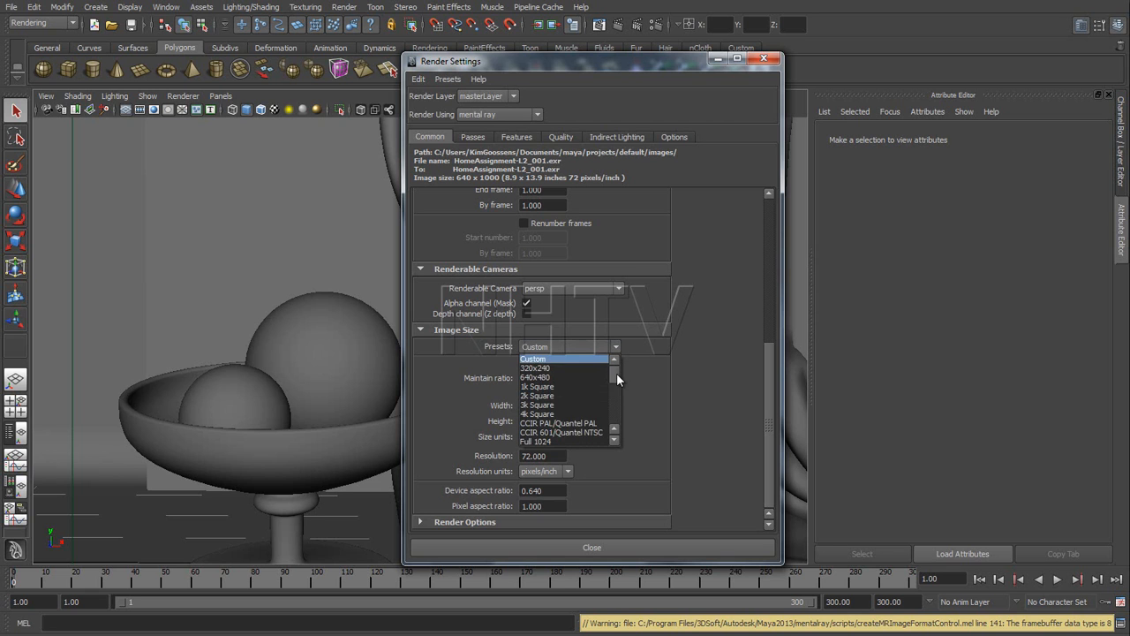
left_click_drag(615, 373, 615, 388)
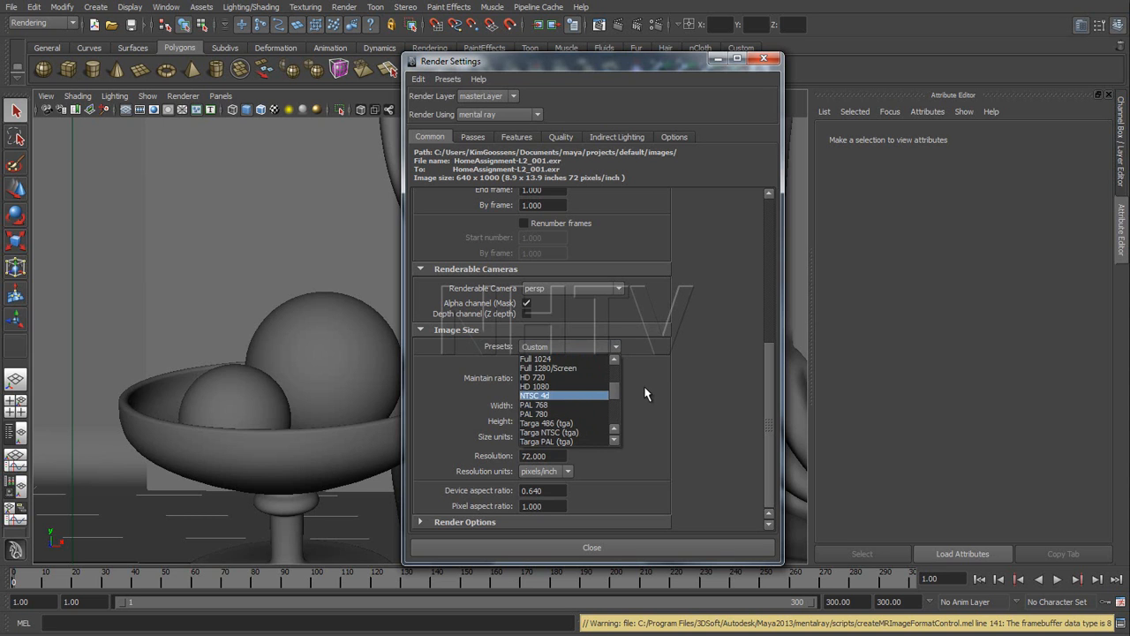
left_click(653, 391)
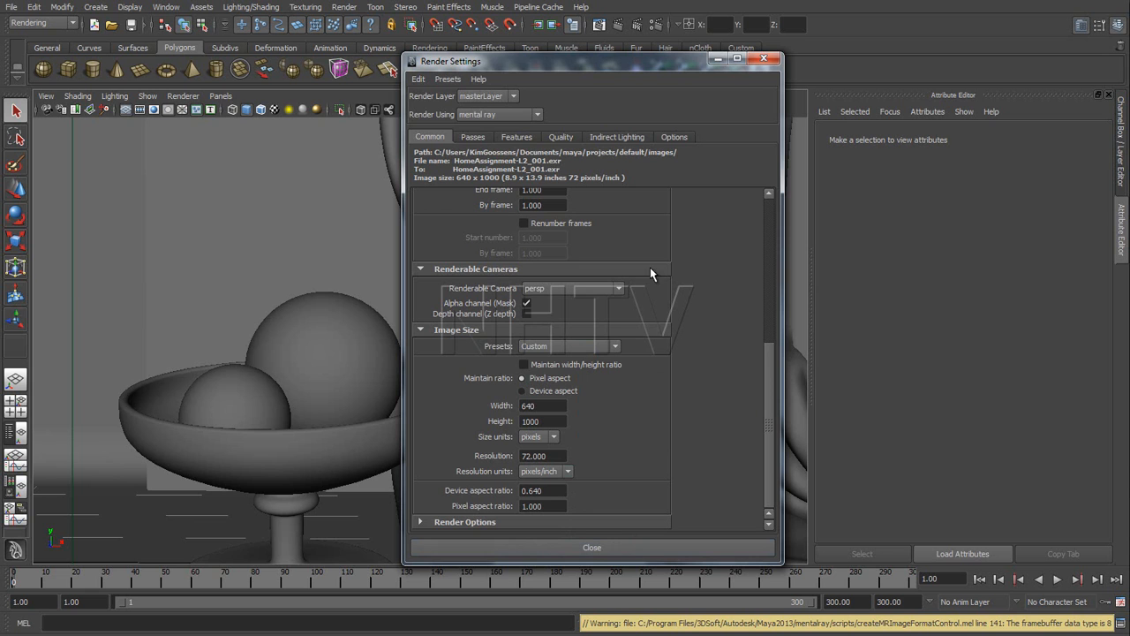
Turn off Dither in the framebuffer quality settings and close the render settings
left_click(560, 137)
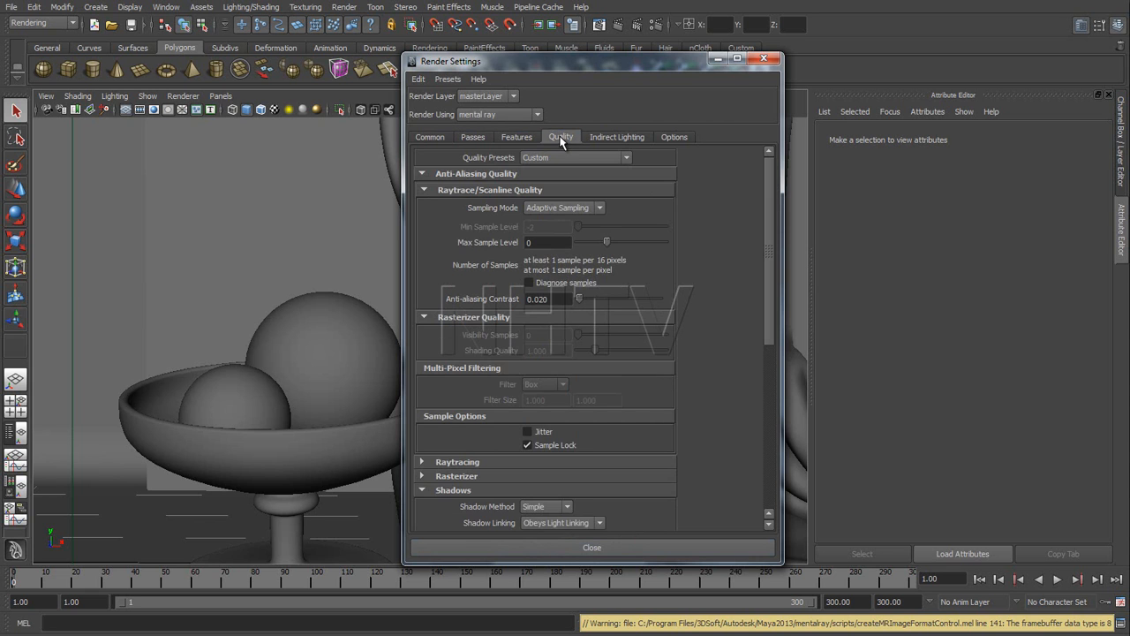
left_click_drag(772, 291, 778, 481)
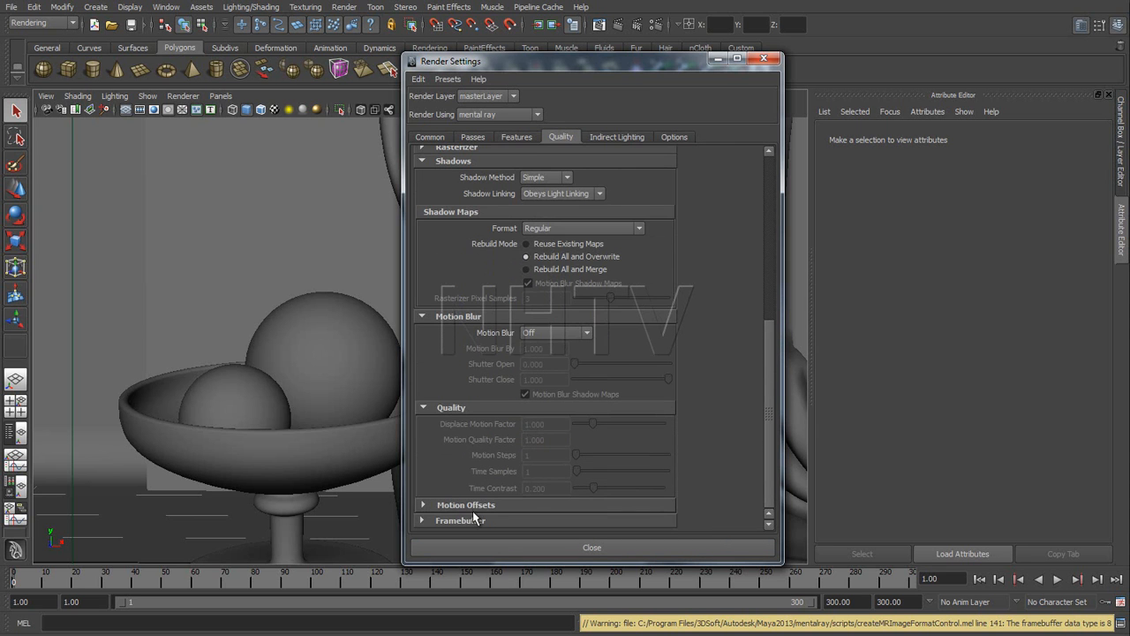
left_click(432, 522)
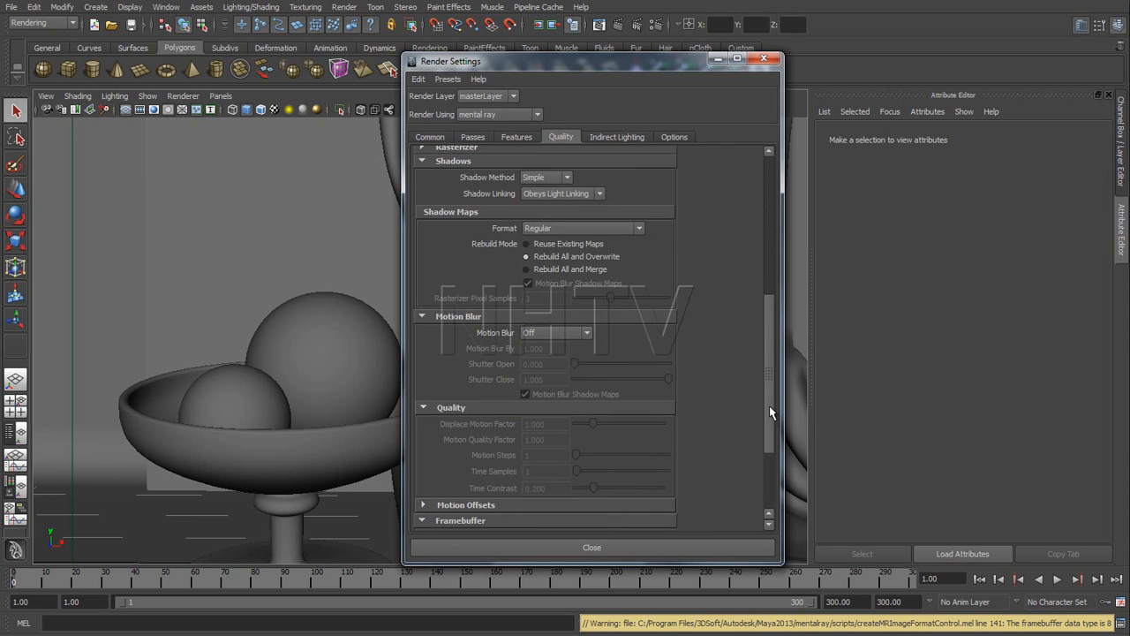
left_click_drag(768, 411, 767, 467)
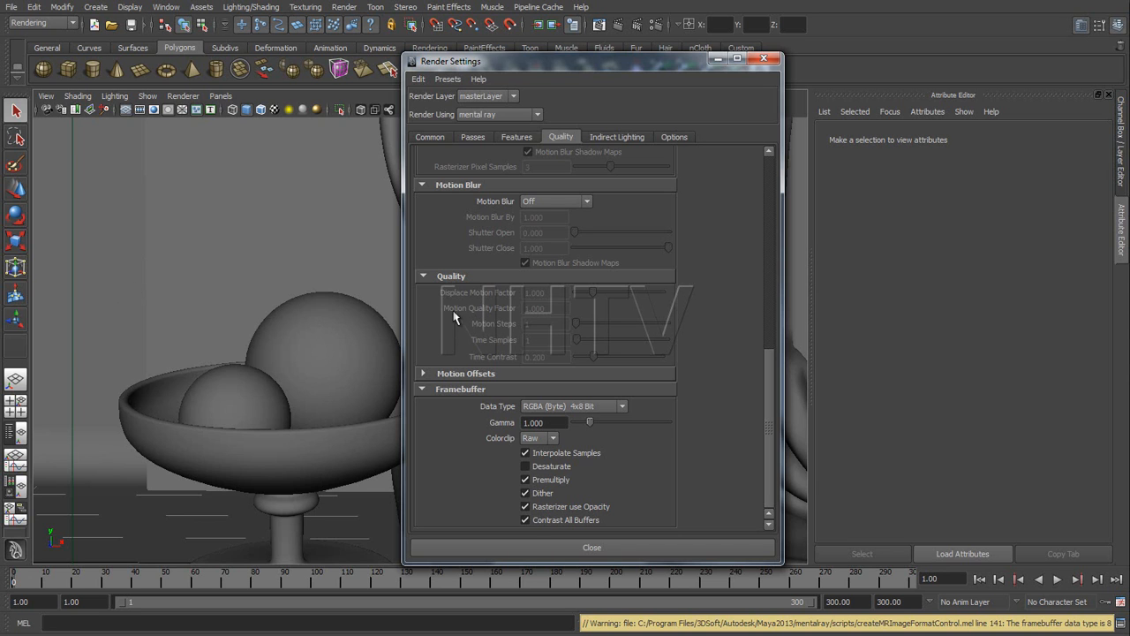
left_click(526, 493)
left_click_drag(772, 409, 793, 212)
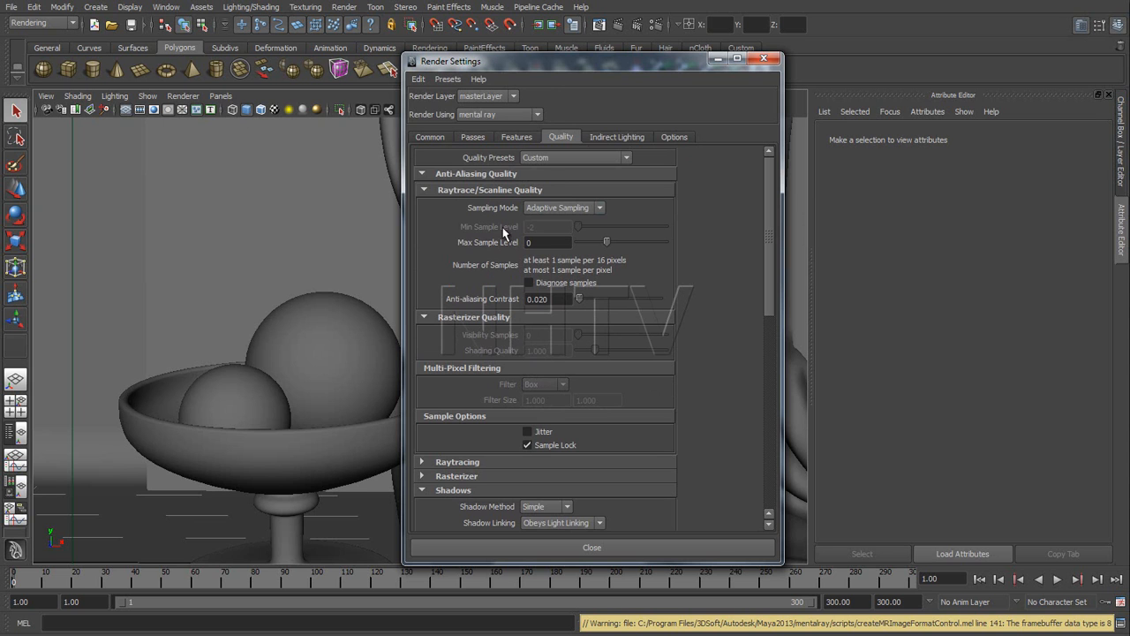
left_click(456, 177)
left_click(424, 174)
left_click(764, 58)
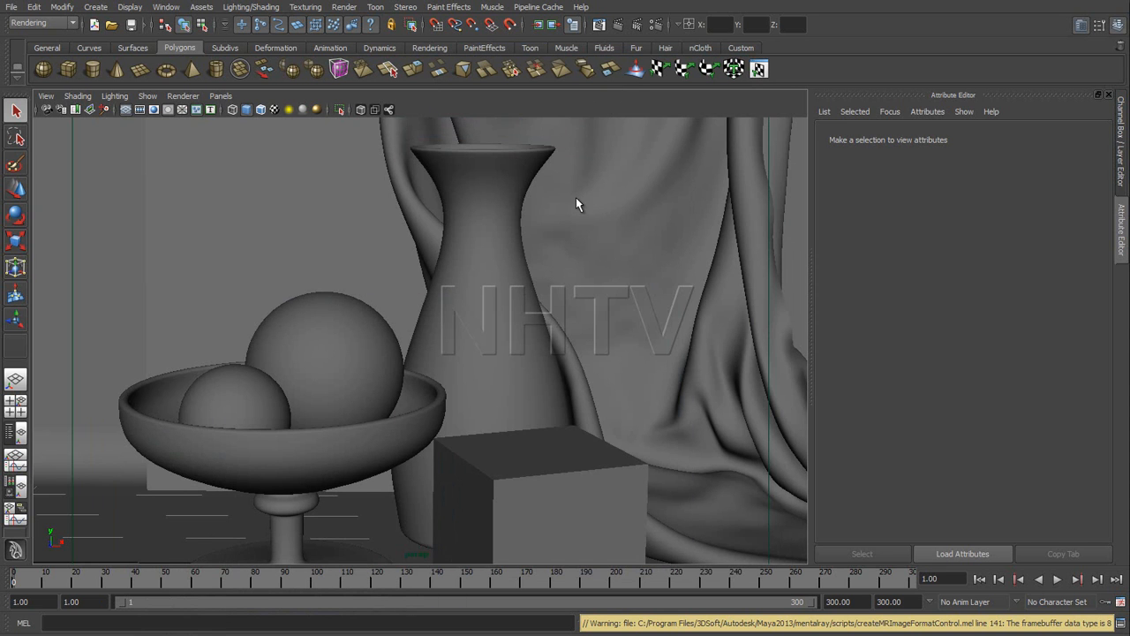
Render the current frame and check which file types the rendered image can be saved as
left_click(617, 24)
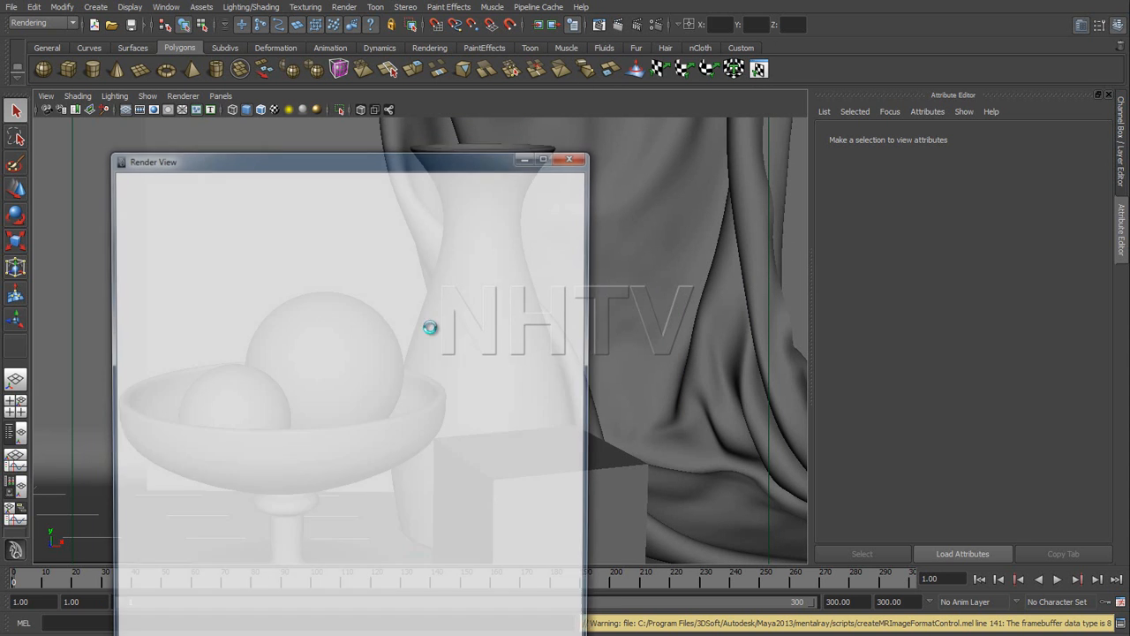
left_click_drag(409, 155, 499, 62)
left_click(204, 74)
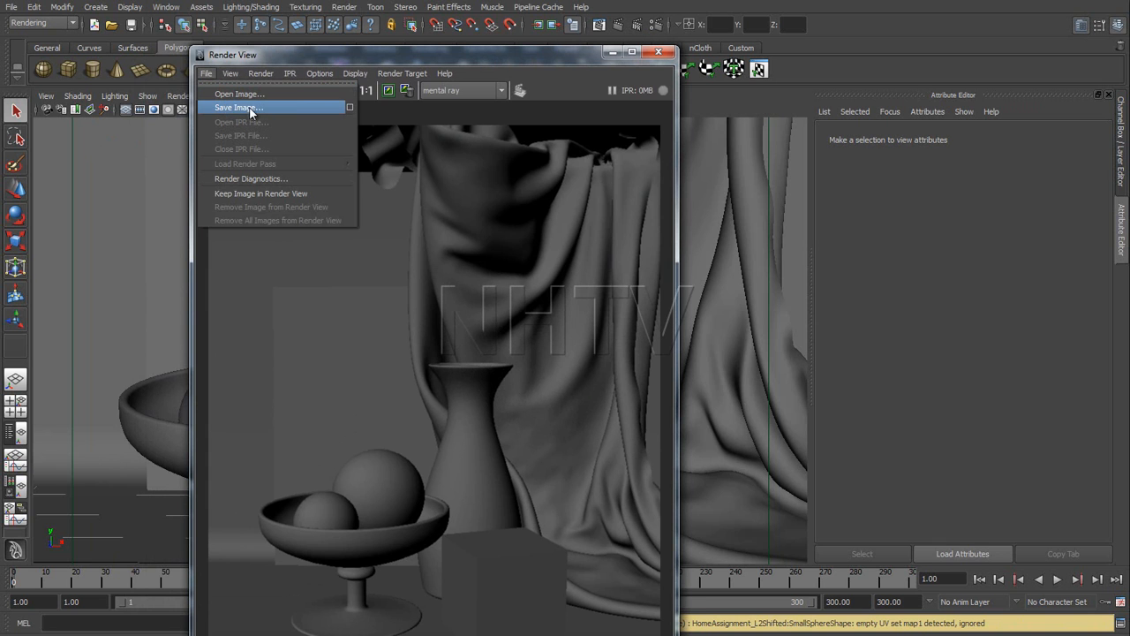
left_click(305, 107)
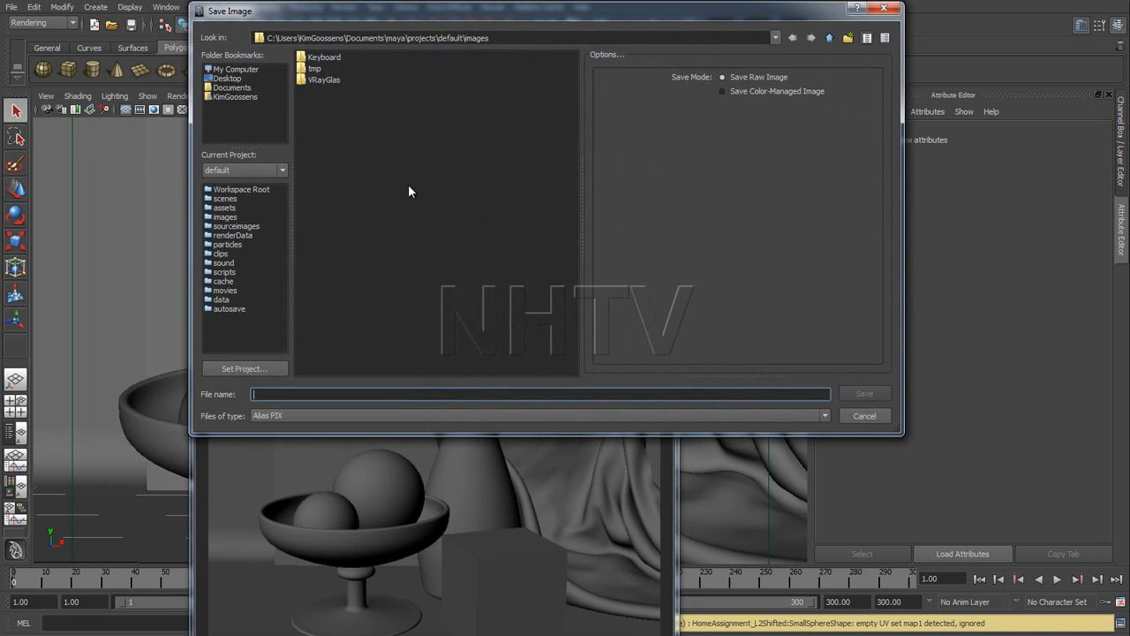
left_click(822, 416)
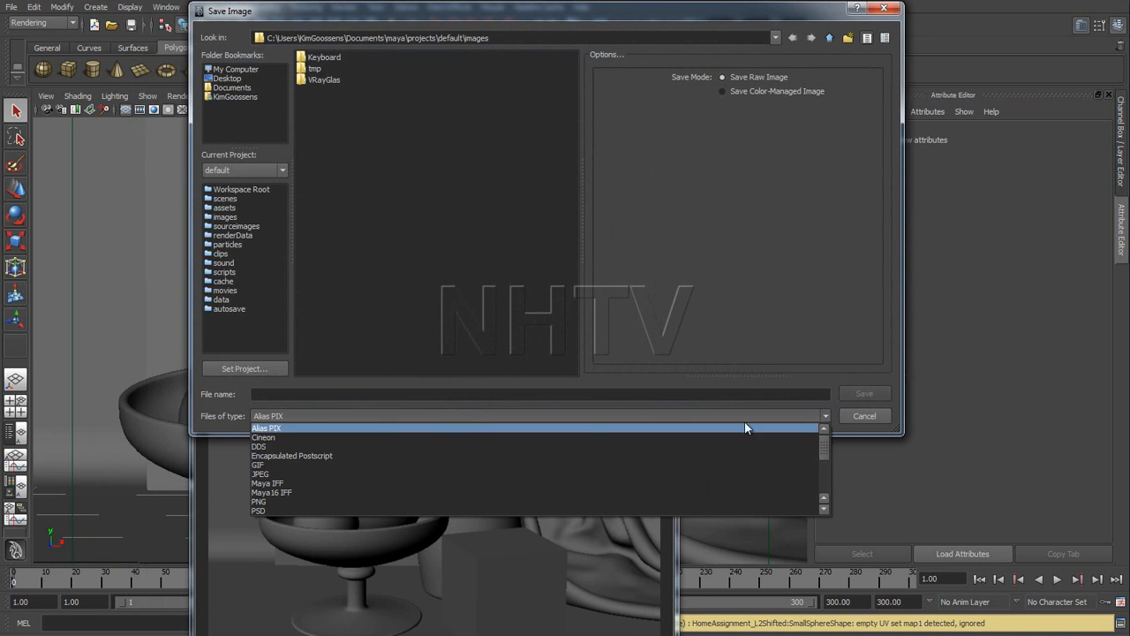
mouse_move(824, 445)
left_mouse_down()
mouse_move(825, 481)
mouse_move(824, 441)
left_mouse_up()
left_click(885, 12)
left_click(883, 10)
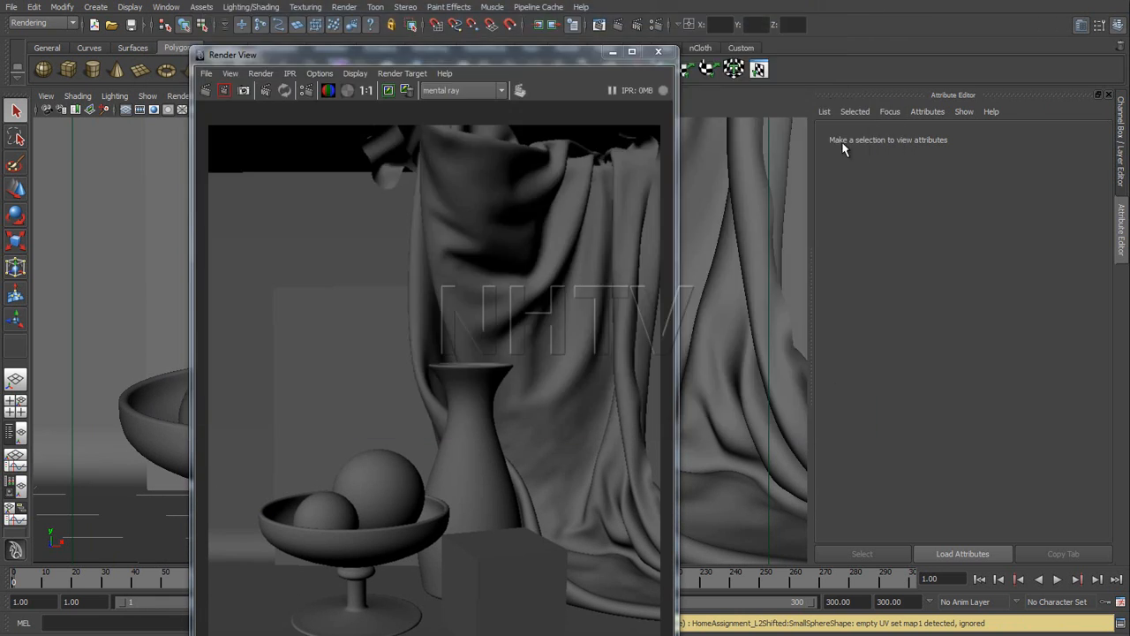
left_click(658, 45)
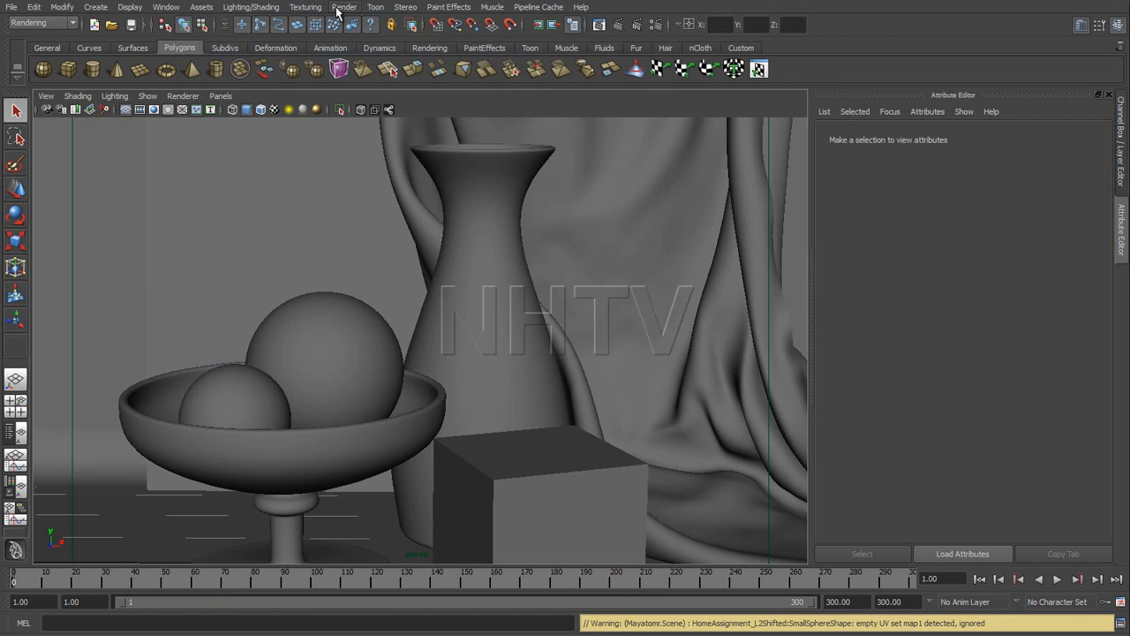
Start setting the Maya project and browse to J:\NHTV\COURSES\FGA2-RE3 Rendering
left_click(340, 7)
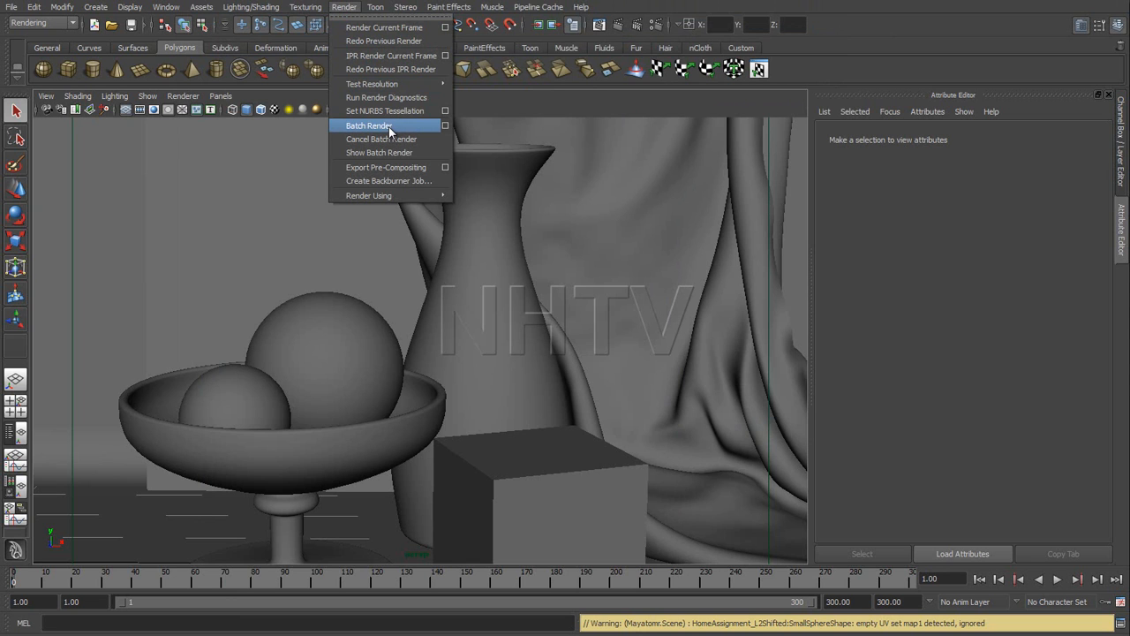
left_click(13, 7)
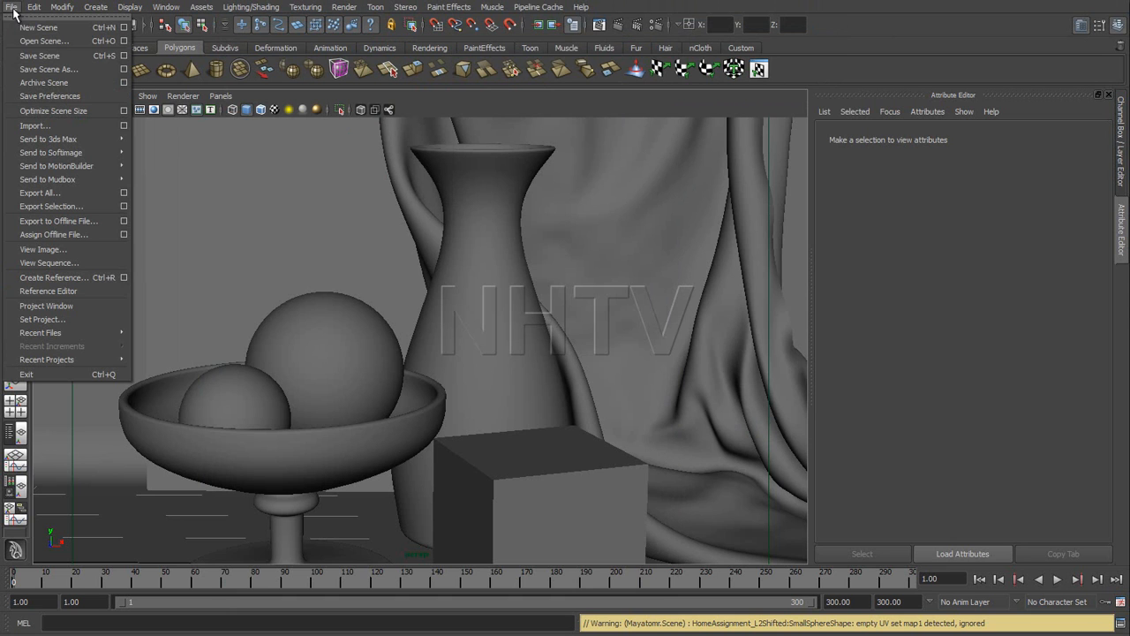
left_click(44, 320)
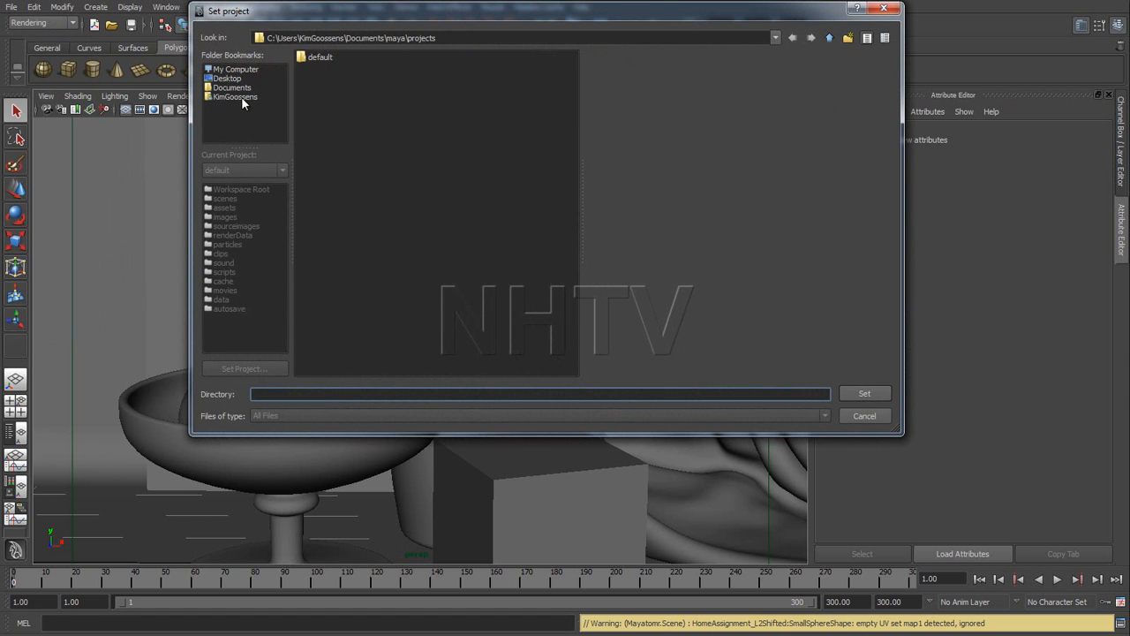
left_click(223, 70)
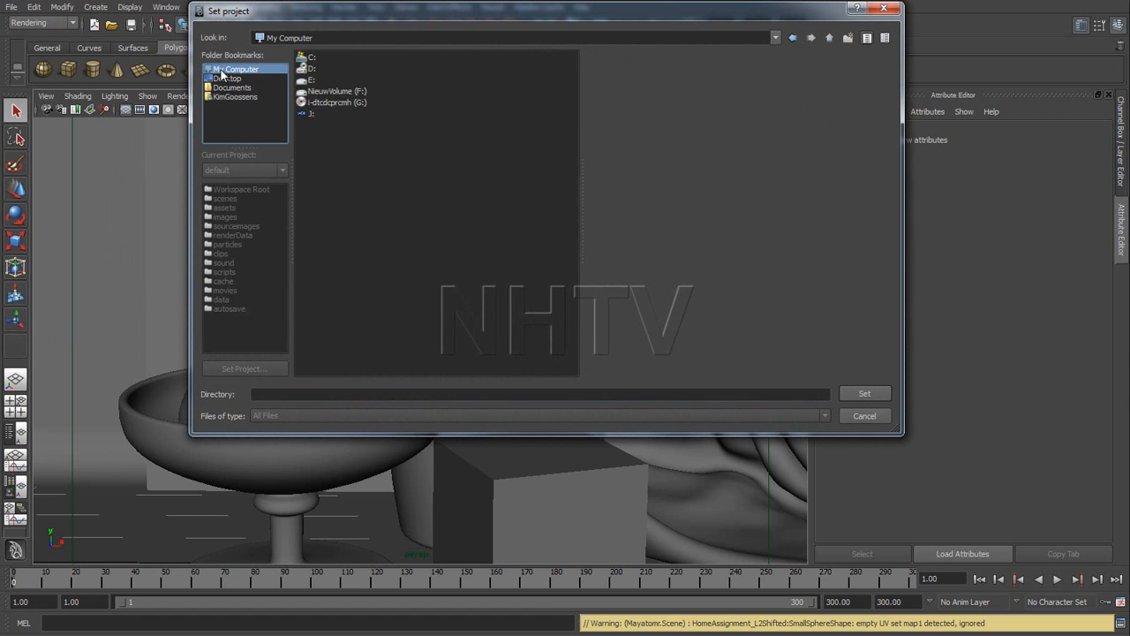
double_click(310, 116)
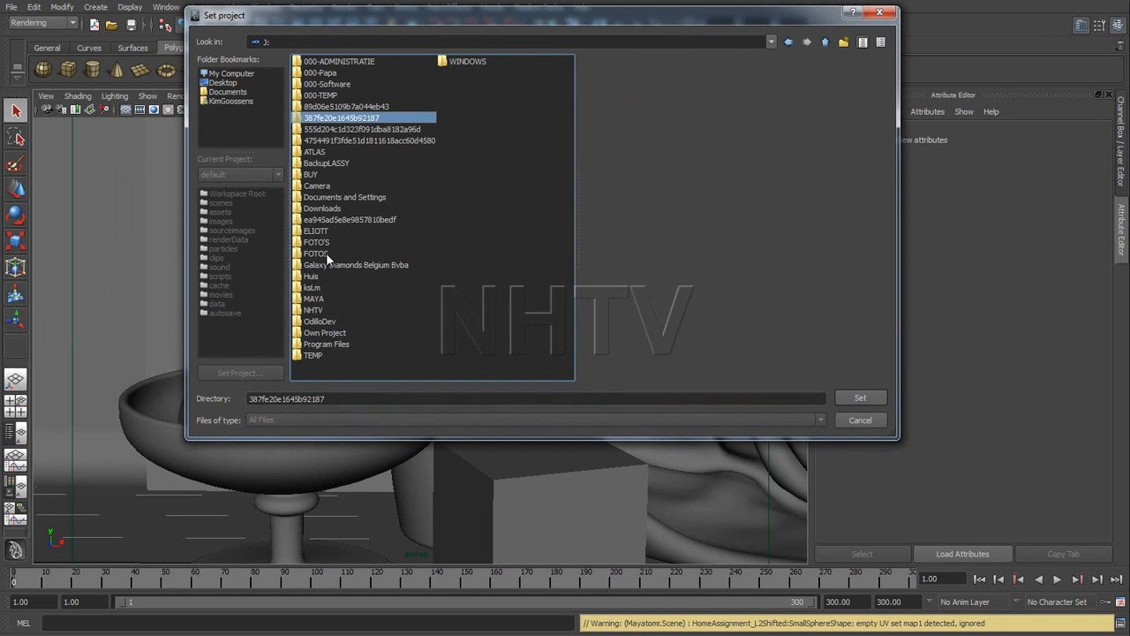
double_click(309, 313)
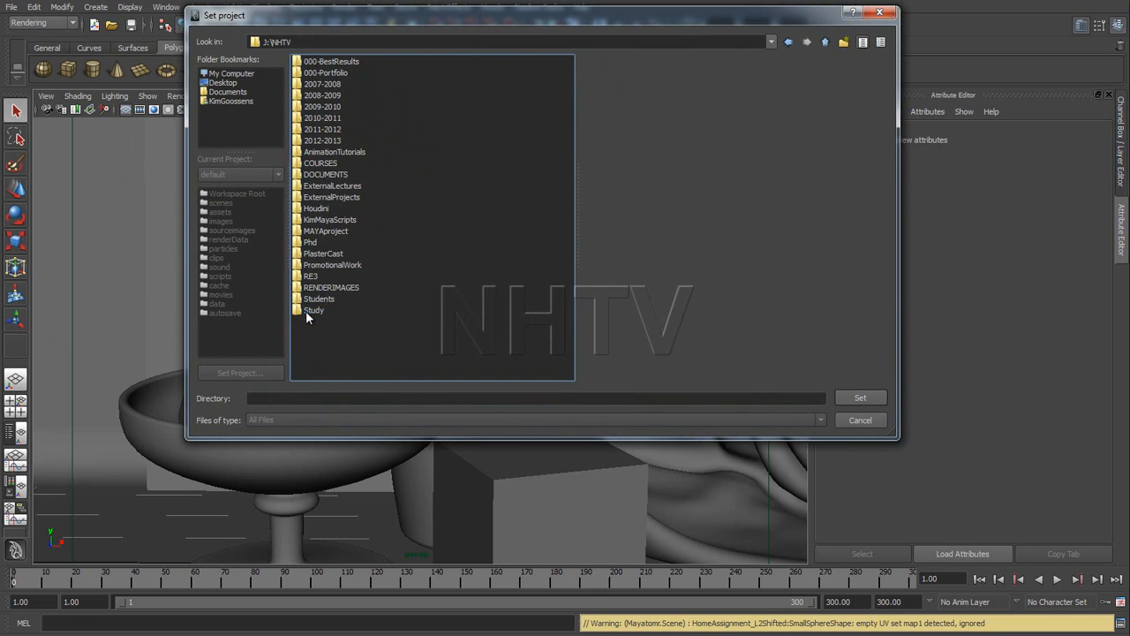
double_click(308, 163)
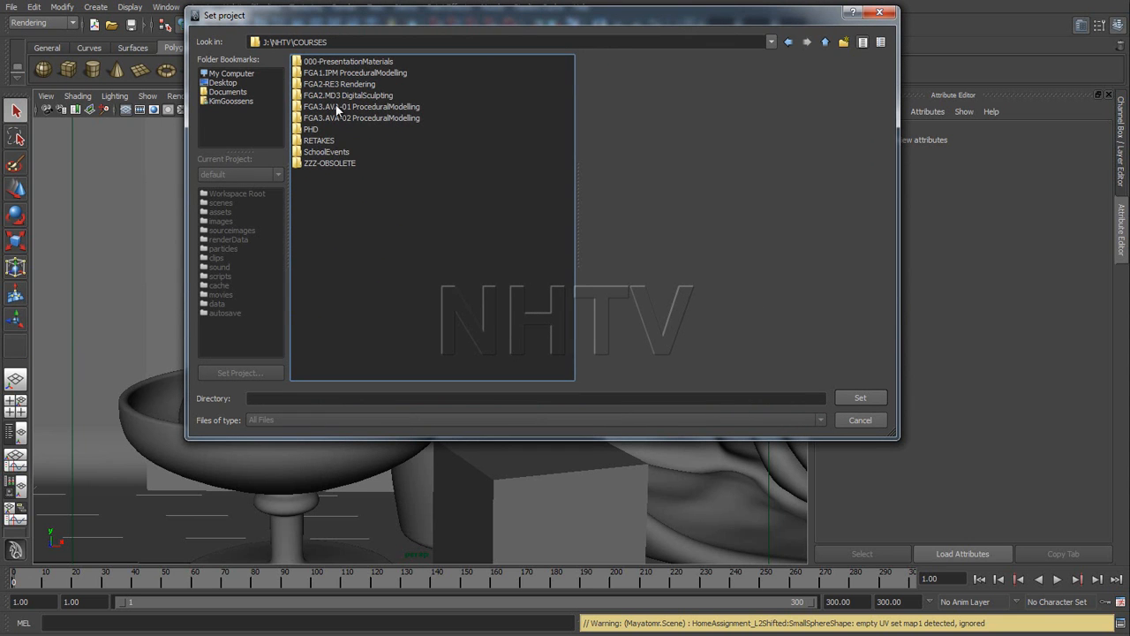
double_click(331, 84)
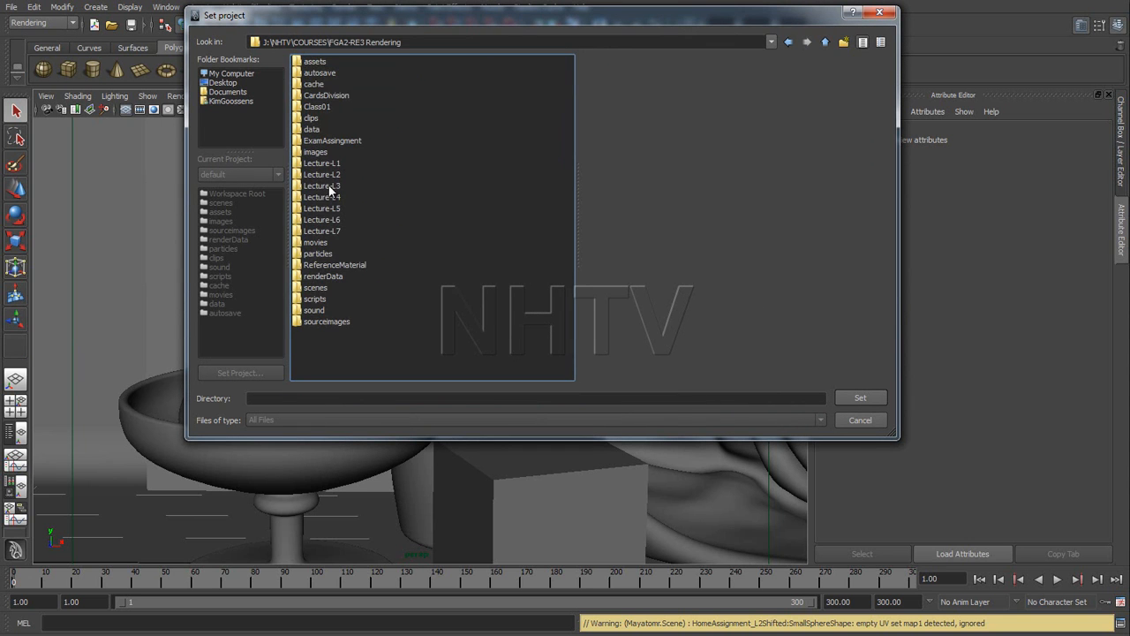
Set the 2013 folder inside Lecture-L4 as the current project
double_click(360, 196)
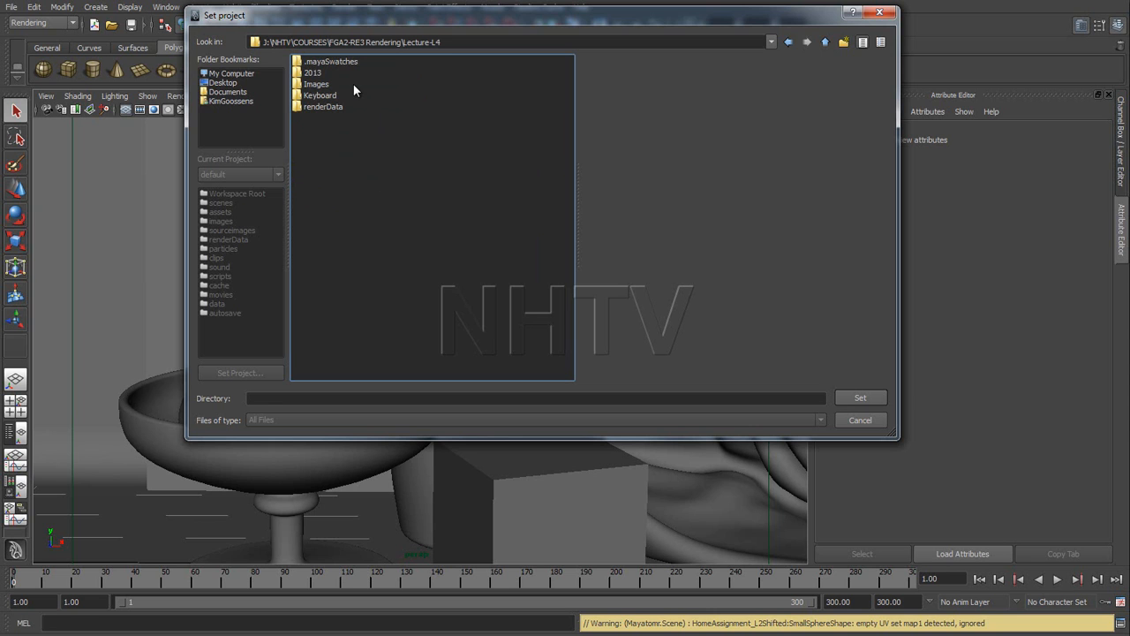
left_click(311, 74)
double_click(311, 73)
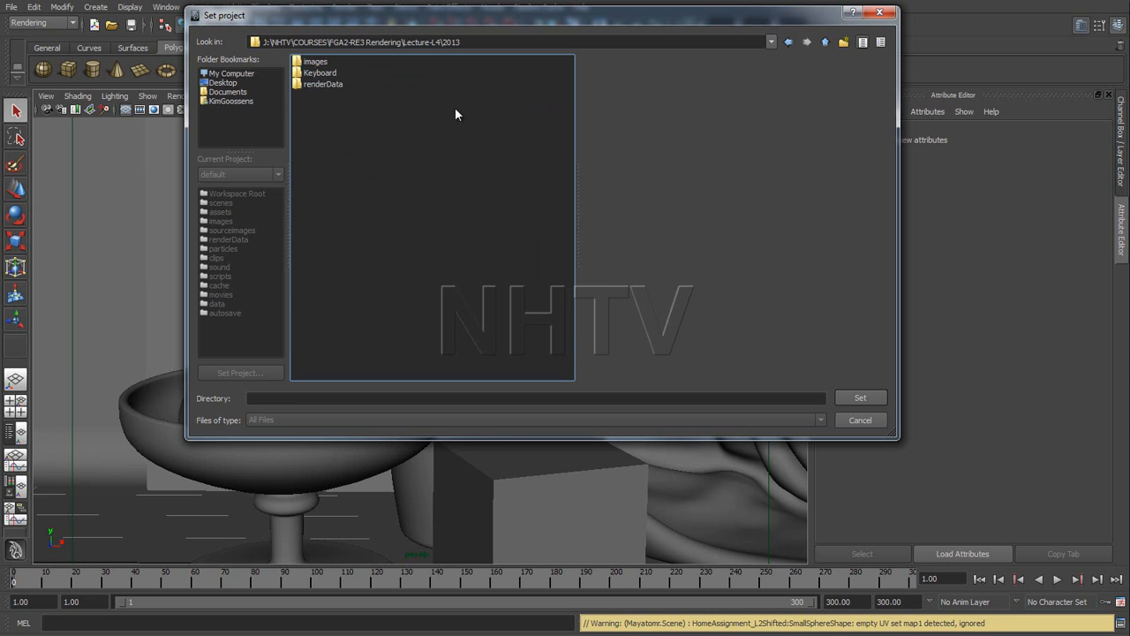
left_click(823, 42)
left_click(319, 75)
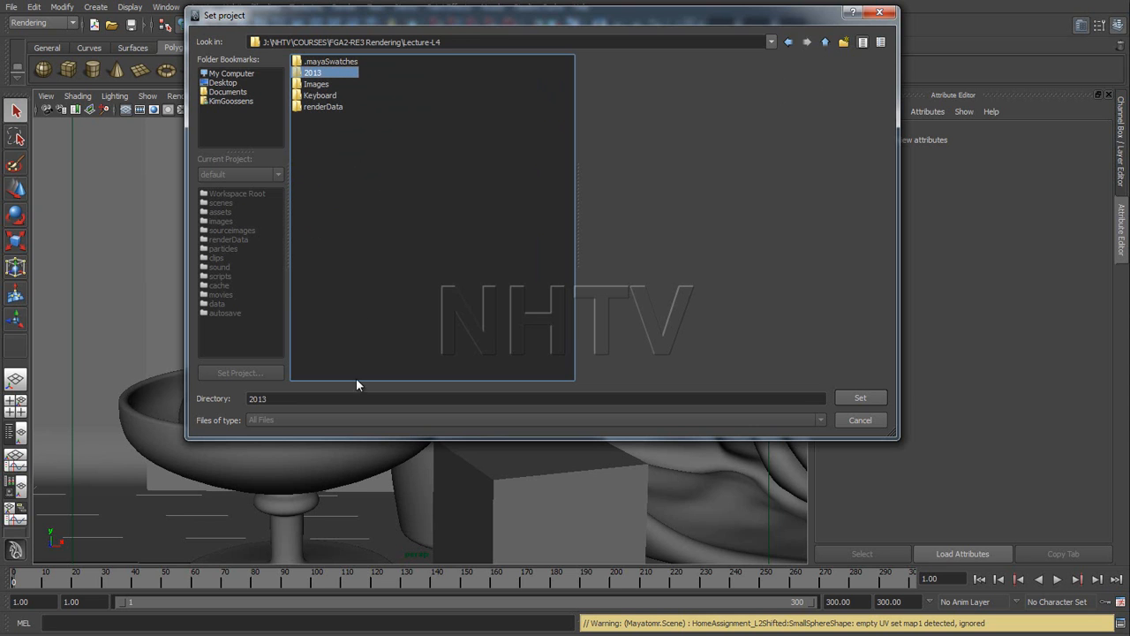
left_click(860, 399)
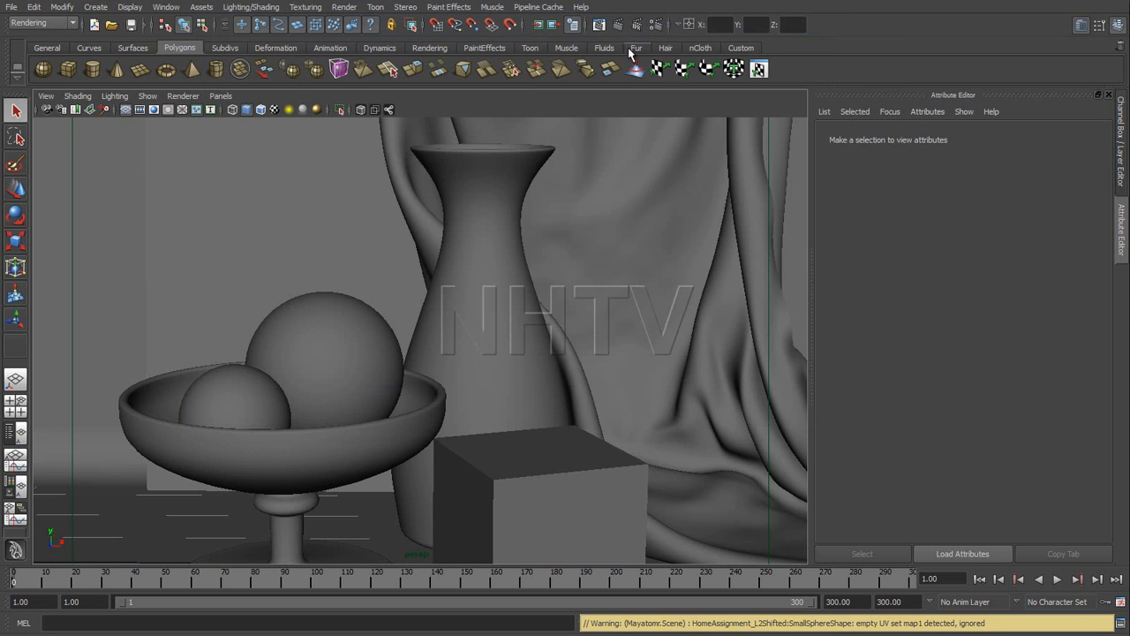
Check the output path in the common render settings and start a batch render of the scene
left_click(657, 25)
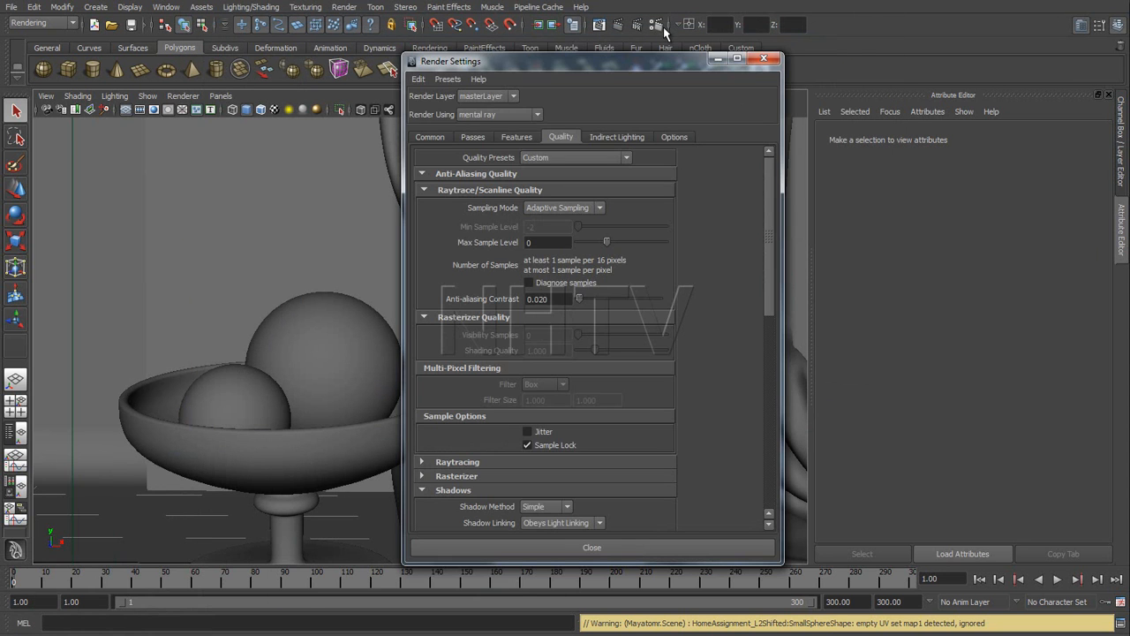
left_click(430, 137)
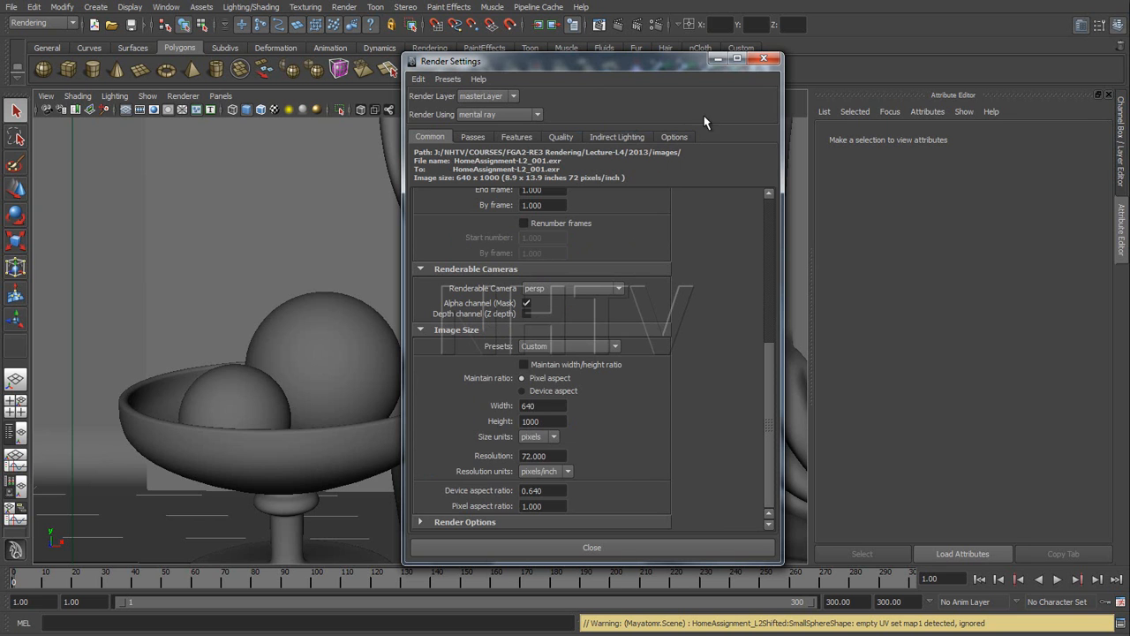
left_click(717, 62)
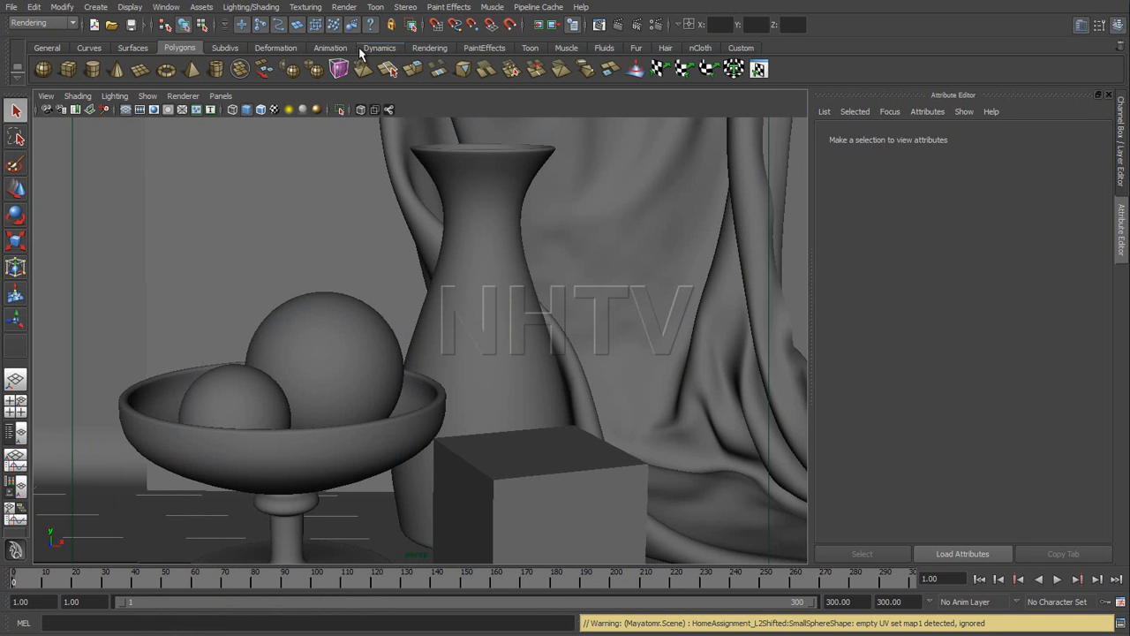
left_click(348, 9)
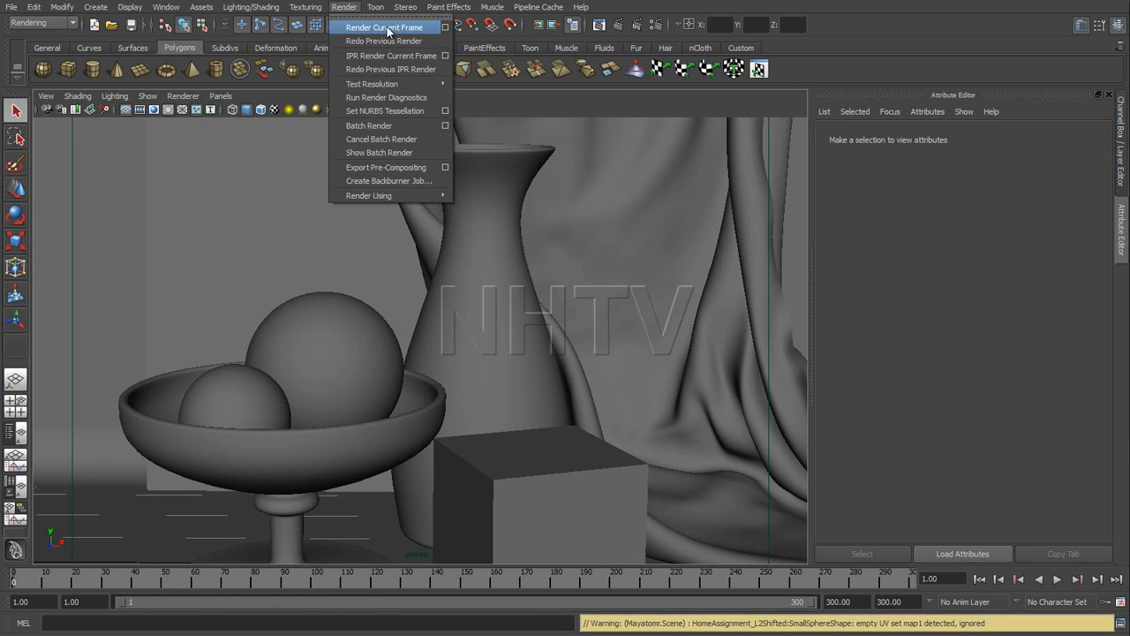
left_click(381, 125)
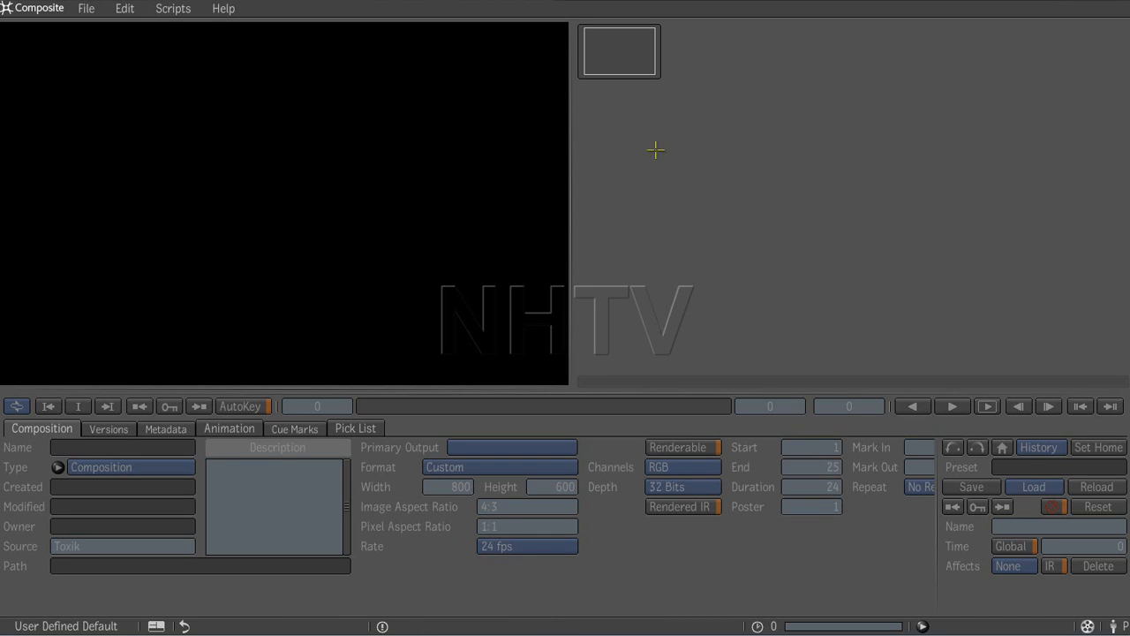
Start a new composition in Composite and choose J:/NHTV/COURSES/FGA2-RE3 Rendering/Lecture-L4/2013 as its destination folder
left_click(88, 11)
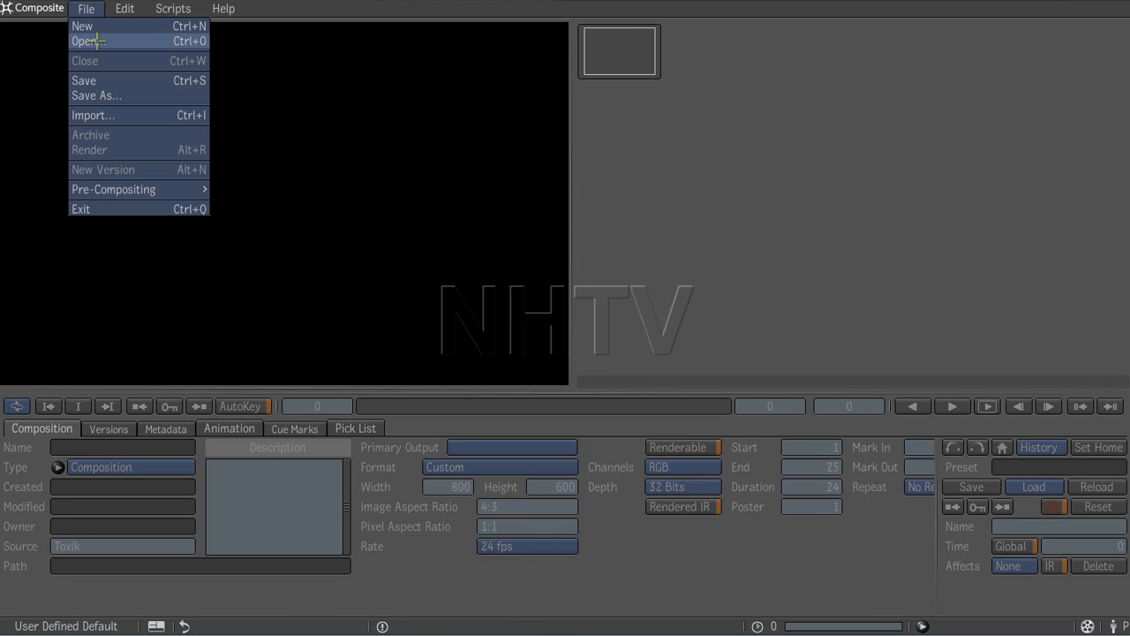
left_click(91, 26)
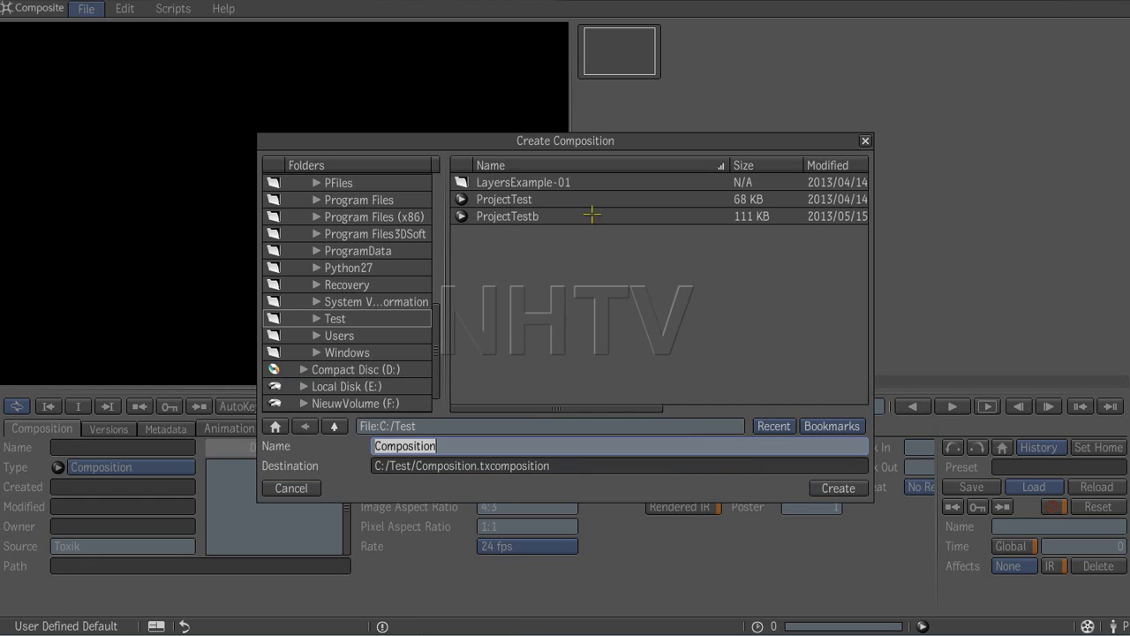
left_click_drag(438, 314, 434, 379)
left_click(303, 403)
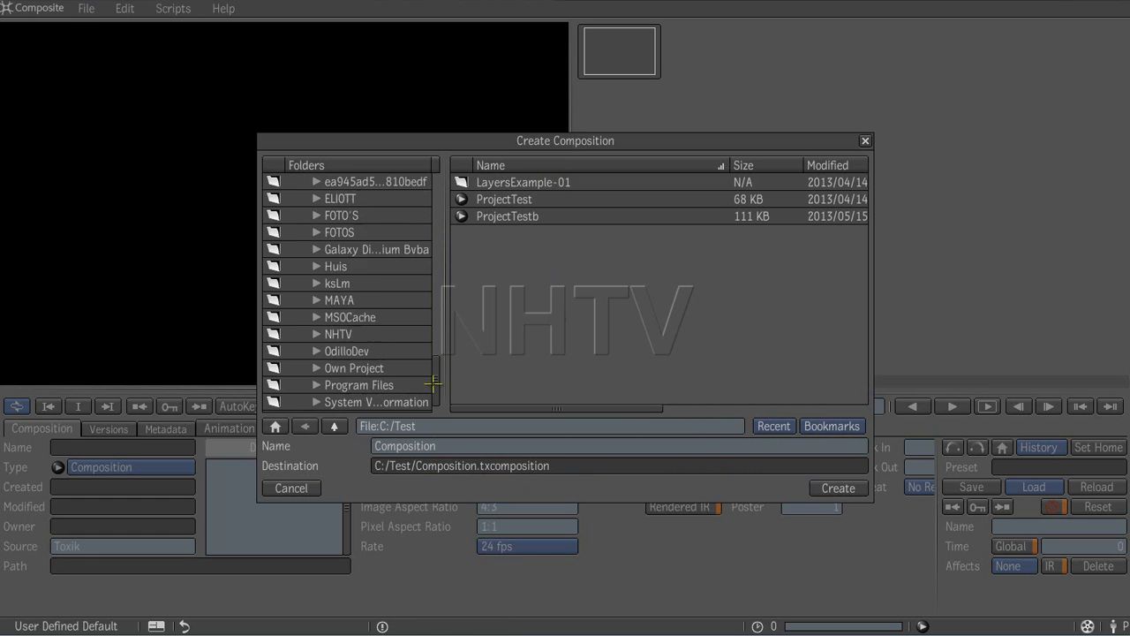
scroll(431, 380, "down", 2)
left_click(315, 304)
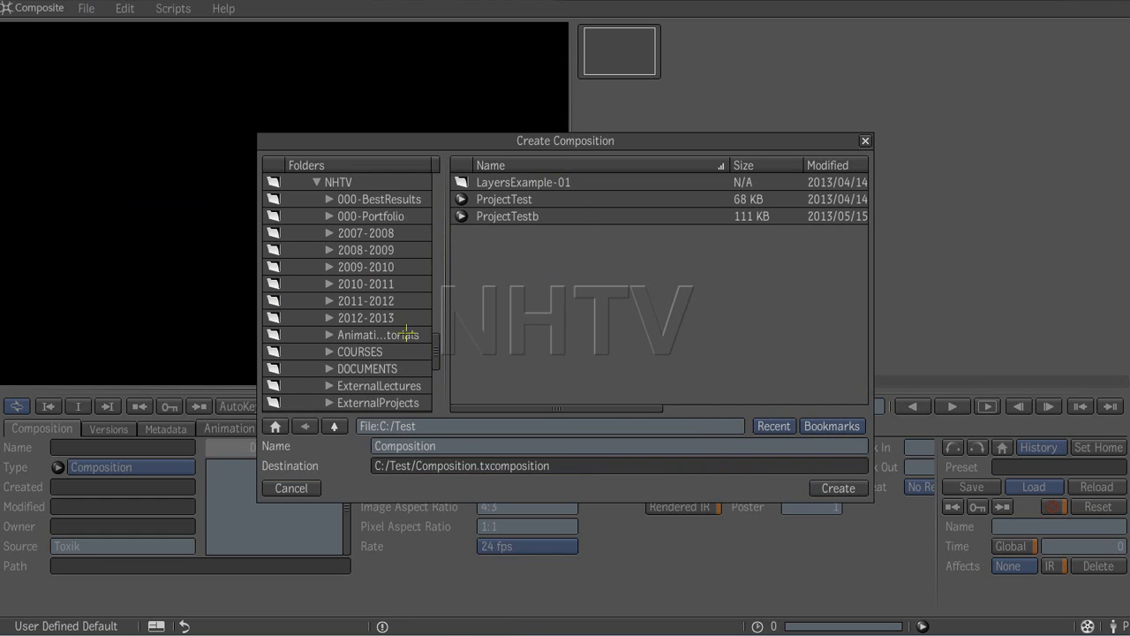
scroll(434, 344, "down", 2)
left_click(332, 300)
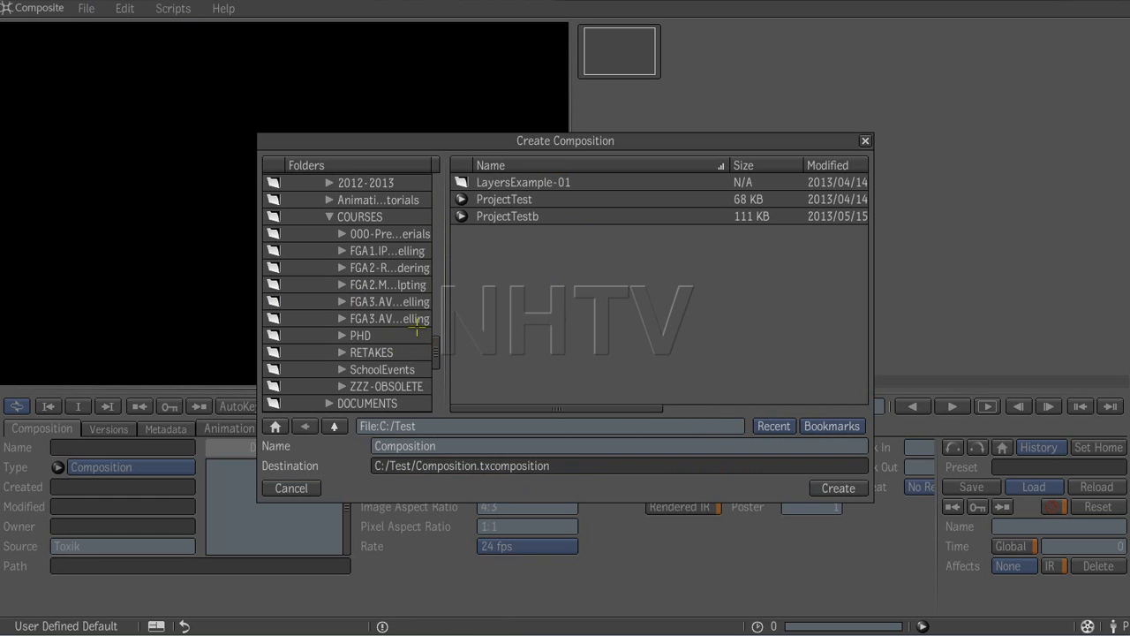
left_click_drag(443, 288, 524, 285)
left_click(341, 272)
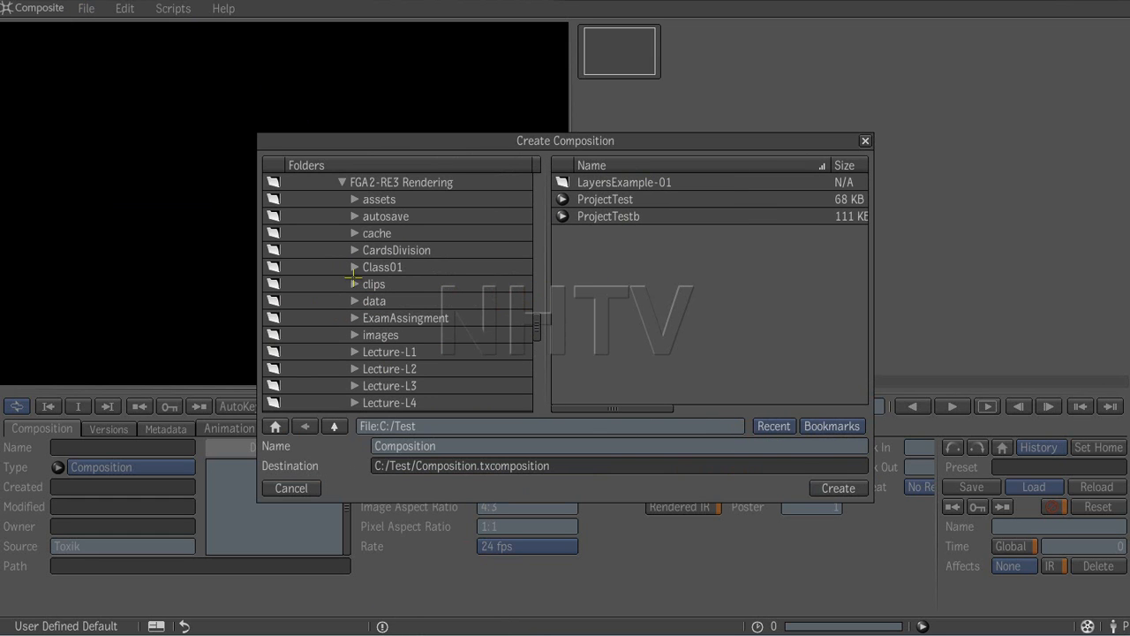
left_click(355, 402)
left_click(386, 335)
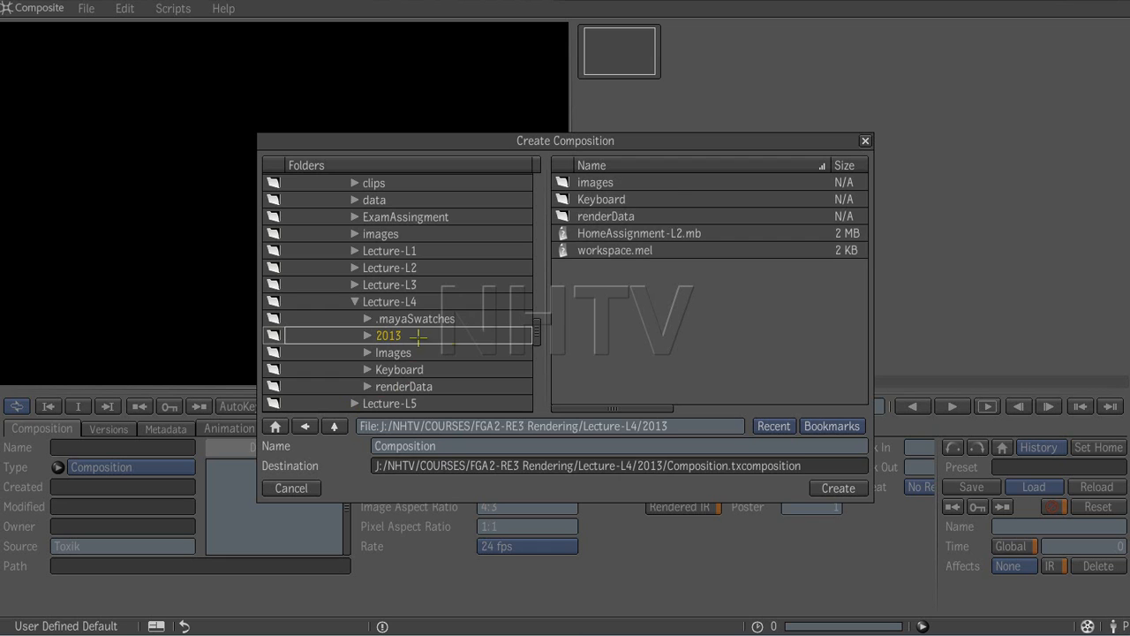
Name the composition LayerExperiments, create it and reposition its Output node in the node graph
left_click(463, 448)
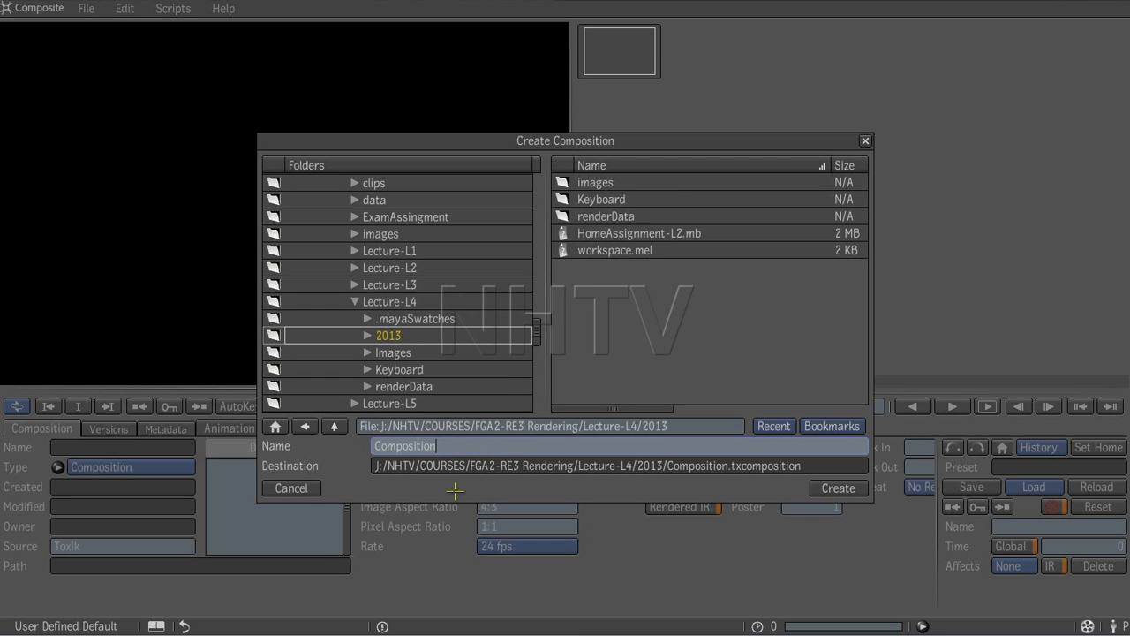
key("BackSpace")
key("BackSpace")
key("BackSpace")
key("BackSpace")
key("BackSpace")
key("BackSpace")
key("BackSpace")
key("BackSpace")
key("BackSpace")
key("BackSpace")
key("BackSpace")
type("L")
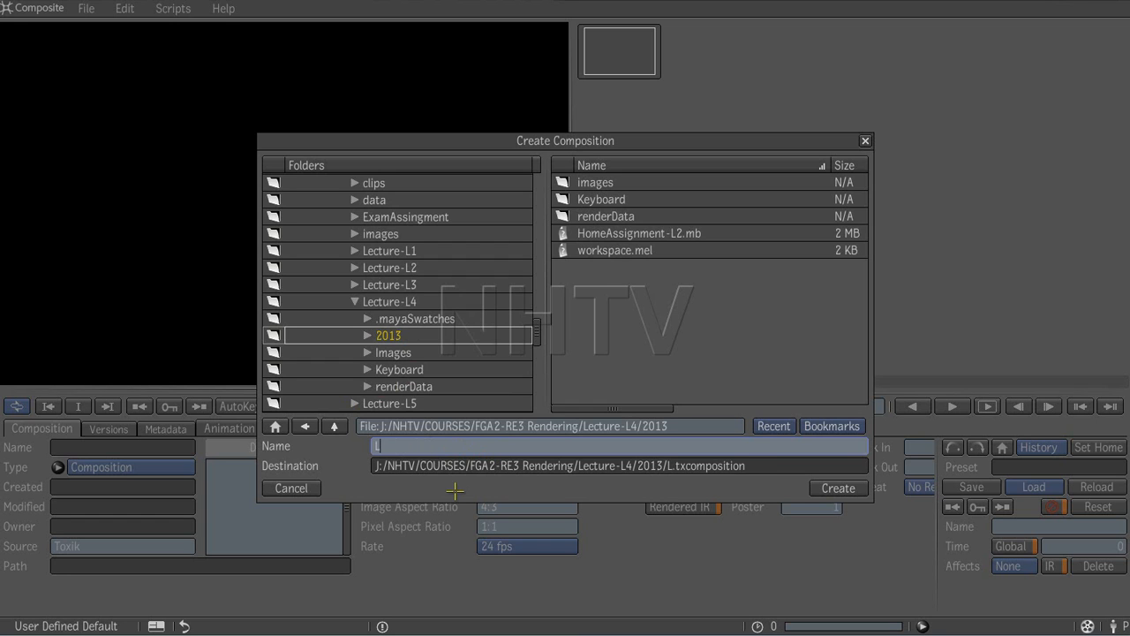
type("ayerExperiments")
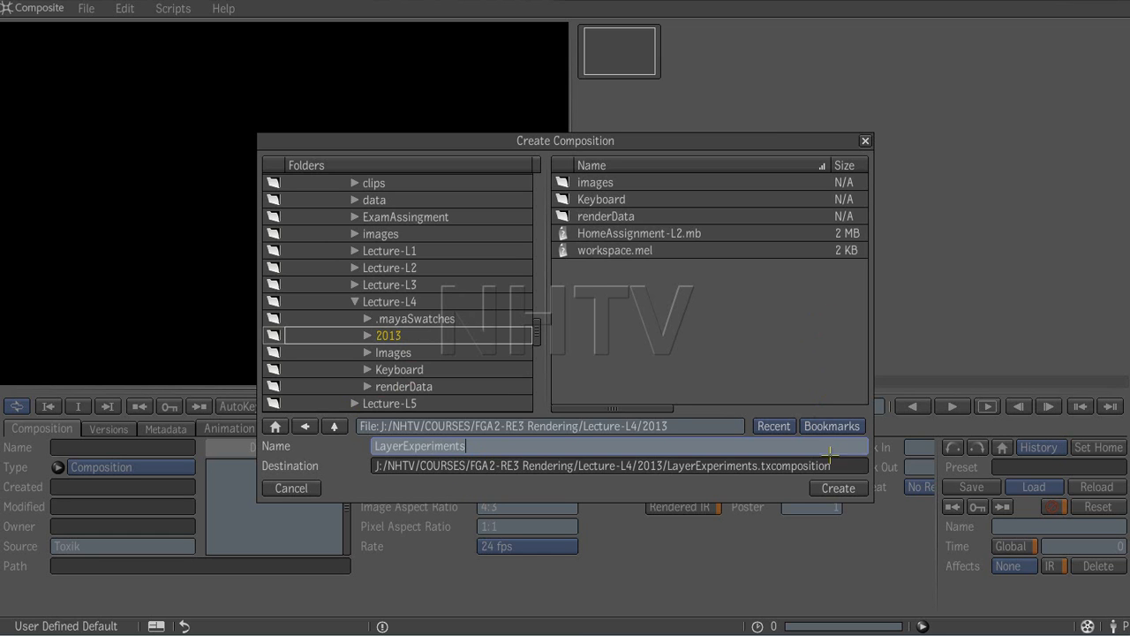
left_click(837, 488)
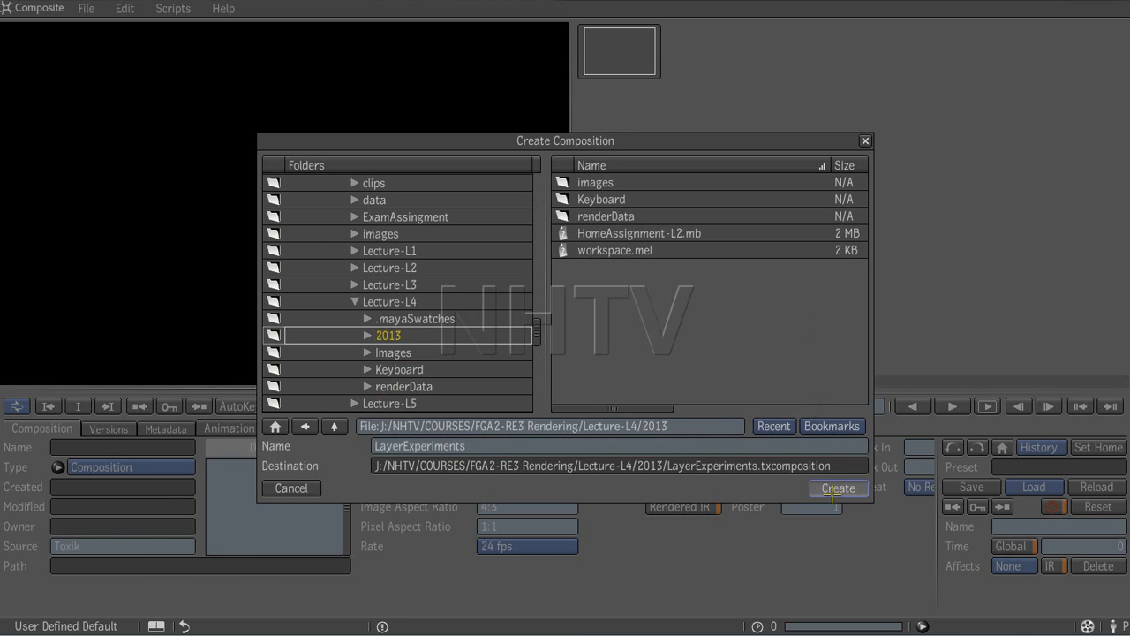
left_click_drag(853, 208, 802, 303)
left_click(786, 161)
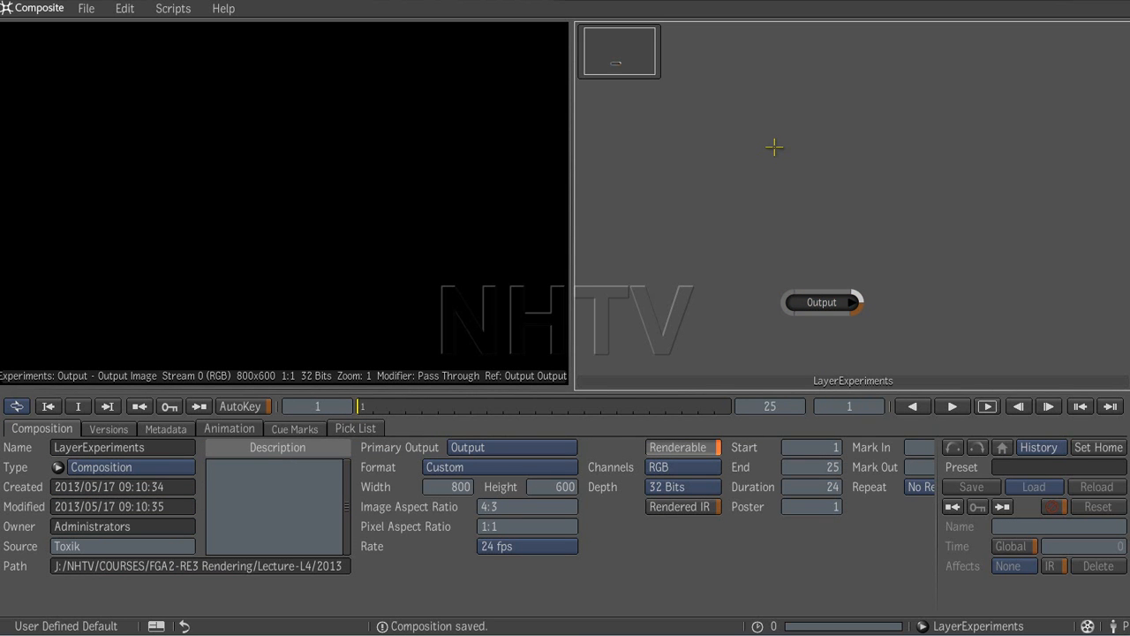
Import HomeAssignment-L2_001.exr from the Lecture-L4/2013/images folder into the composition and close the file browser
key("ctrl+o")
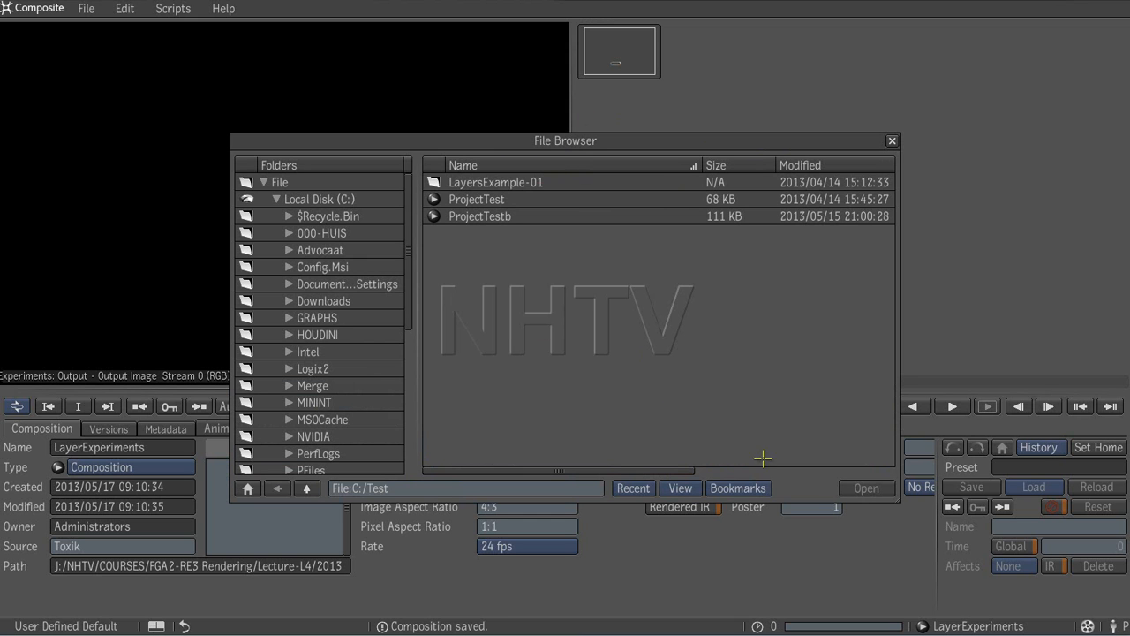
left_click(740, 487)
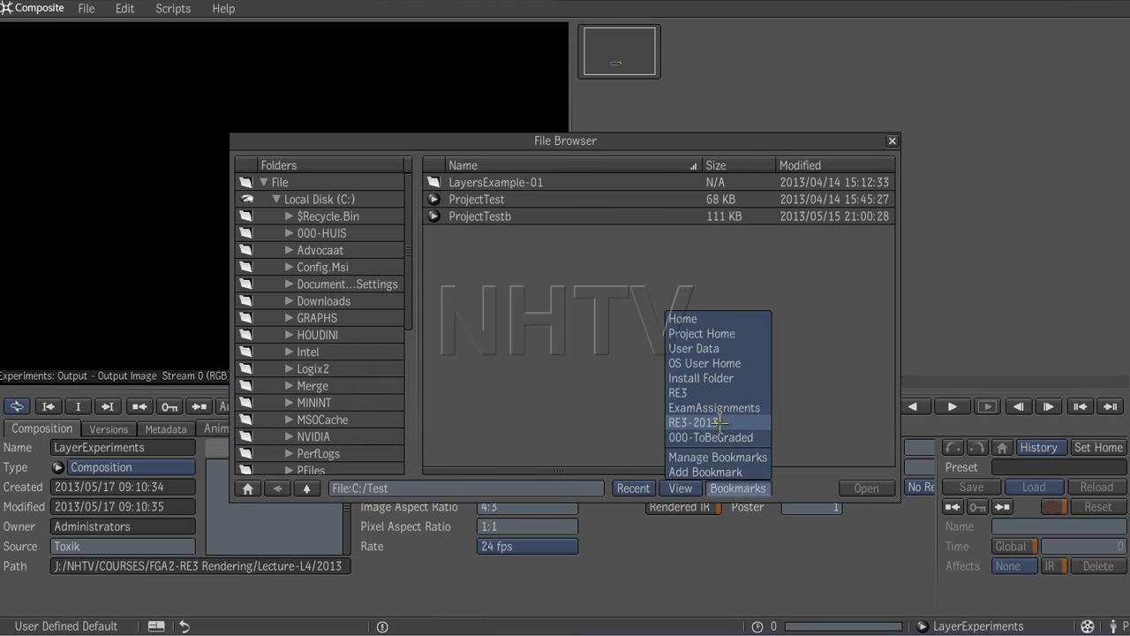
left_click(678, 393)
left_click(493, 386)
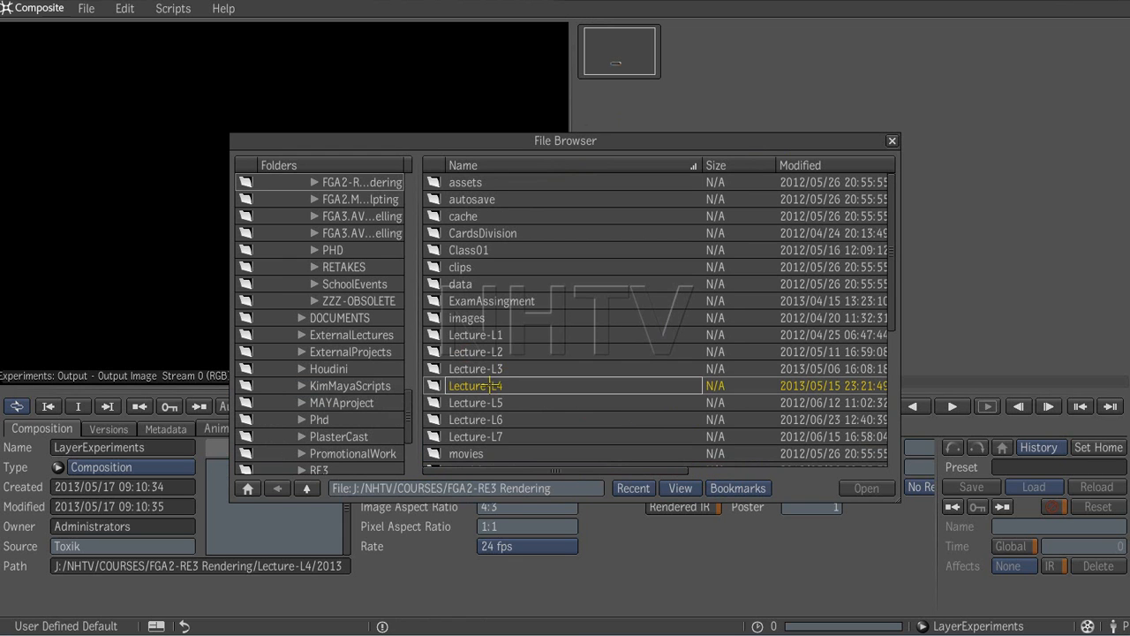
double_click(434, 386)
double_click(441, 199)
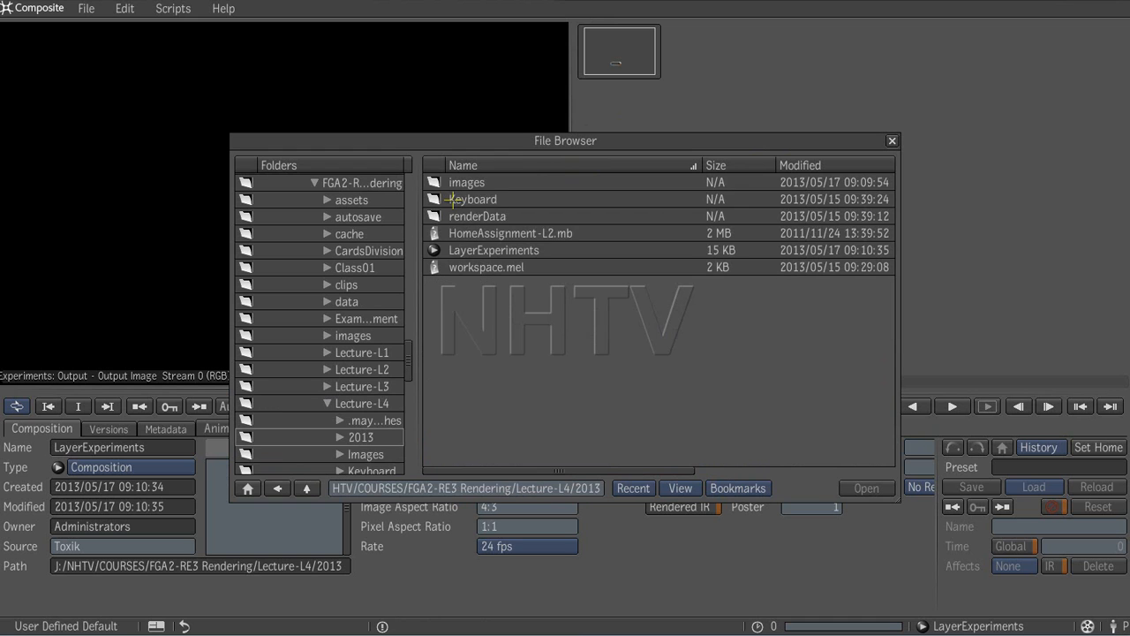
double_click(480, 181)
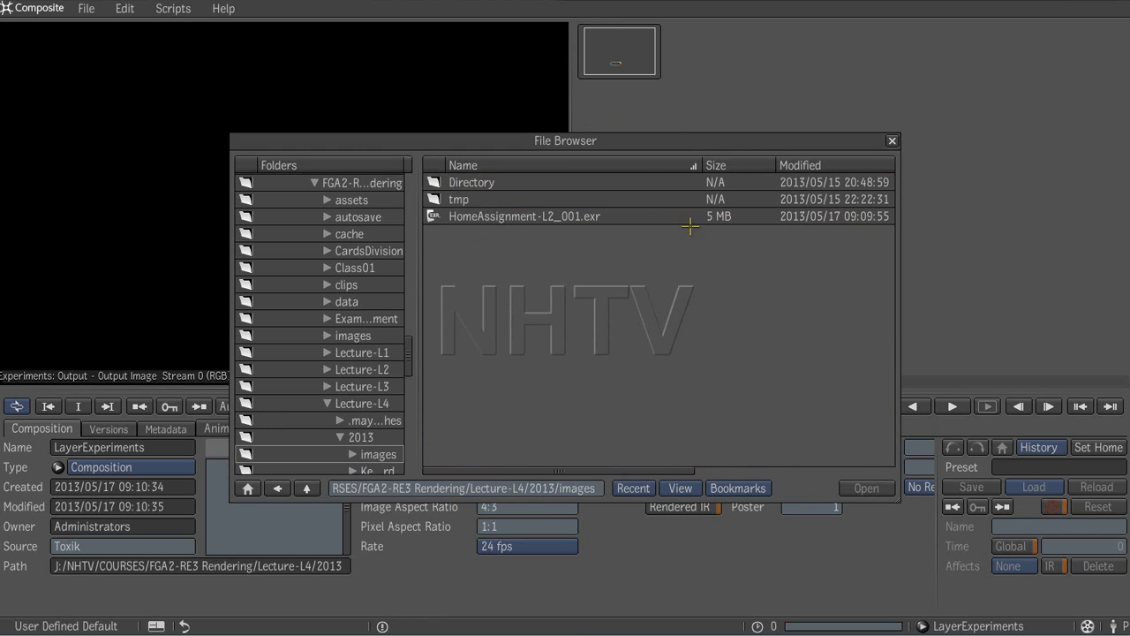
left_click(466, 220)
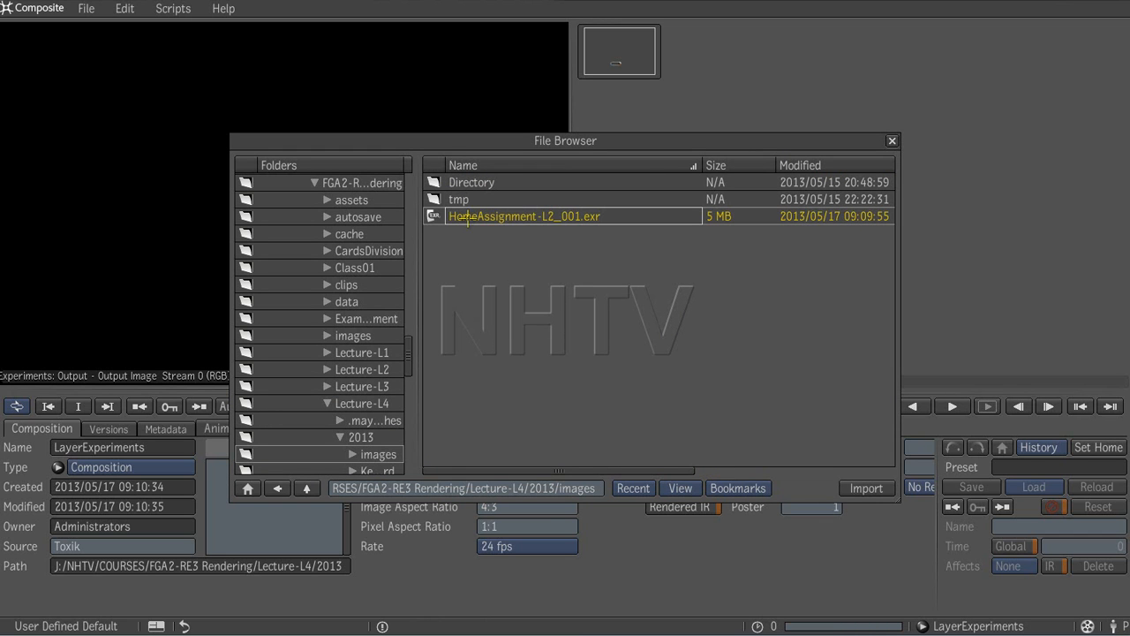
left_click(866, 488)
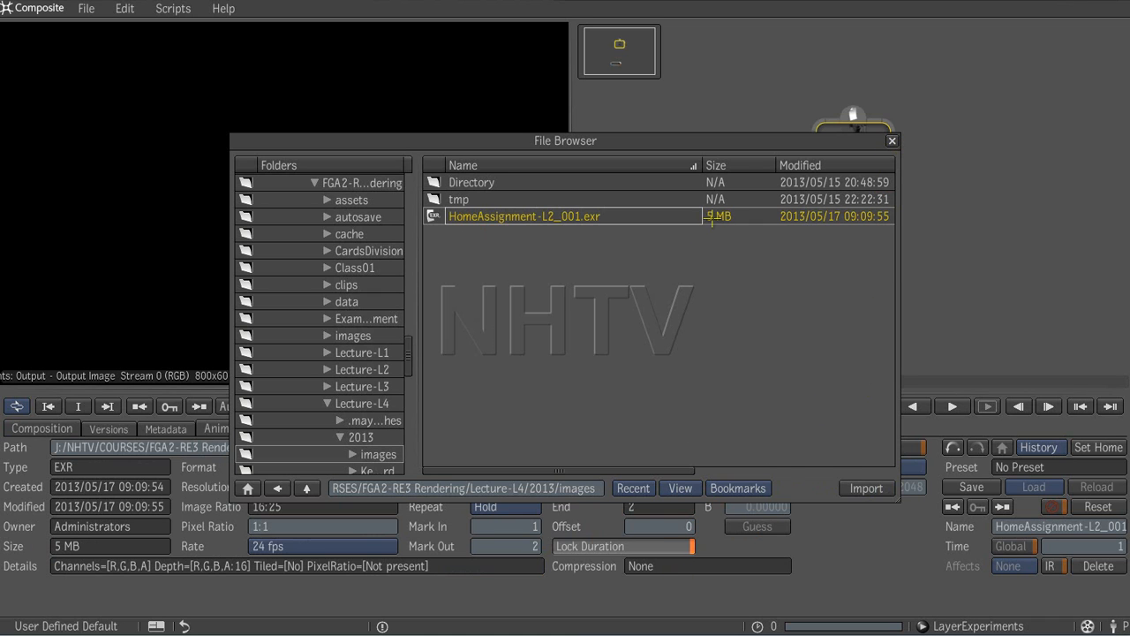
left_click(892, 140)
Connect the imported image node to the Output node and display the image's import properties
left_click_drag(858, 144, 806, 321)
left_click(850, 192)
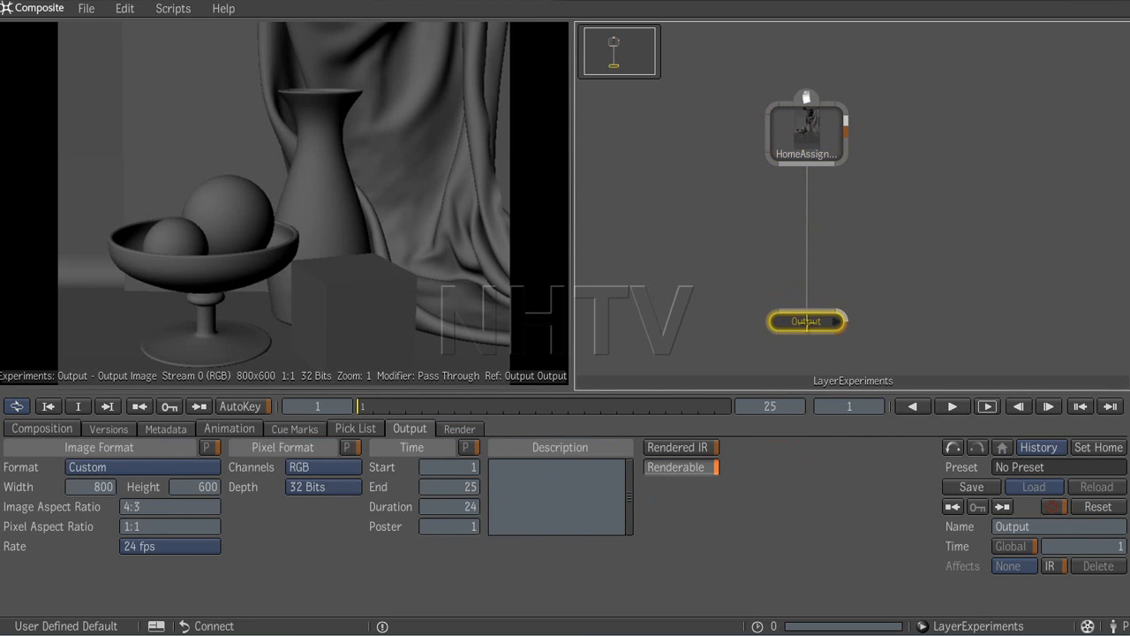
left_click(810, 138)
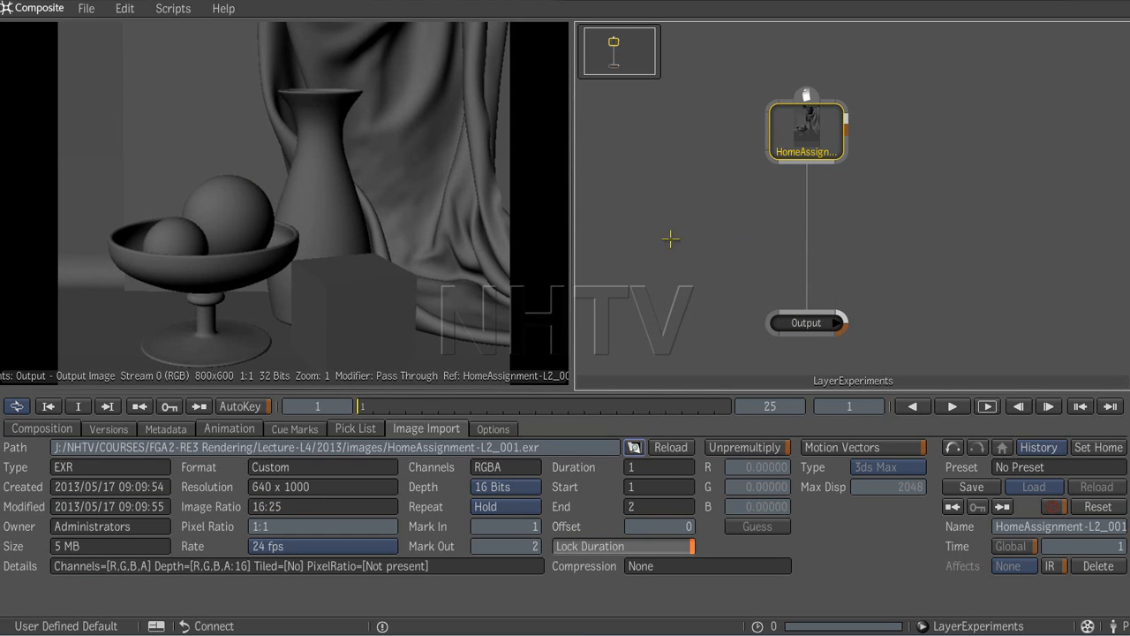
Insert a CC Histo node from the Color Correction tools between the imported image and the Output node
key("space")
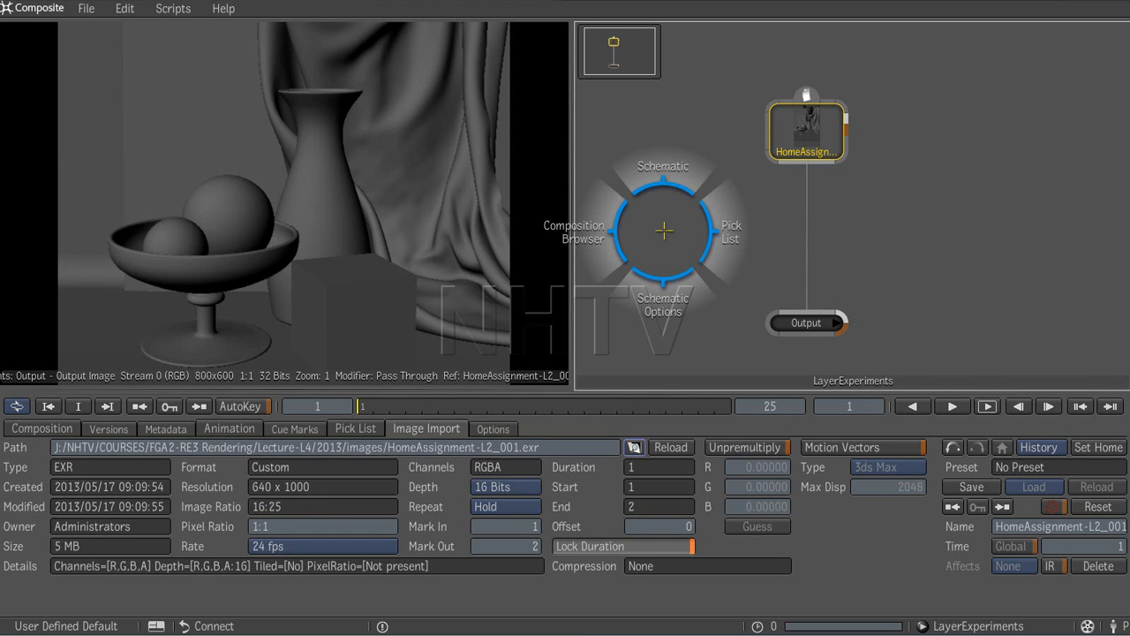
mouse_move(888, 240)
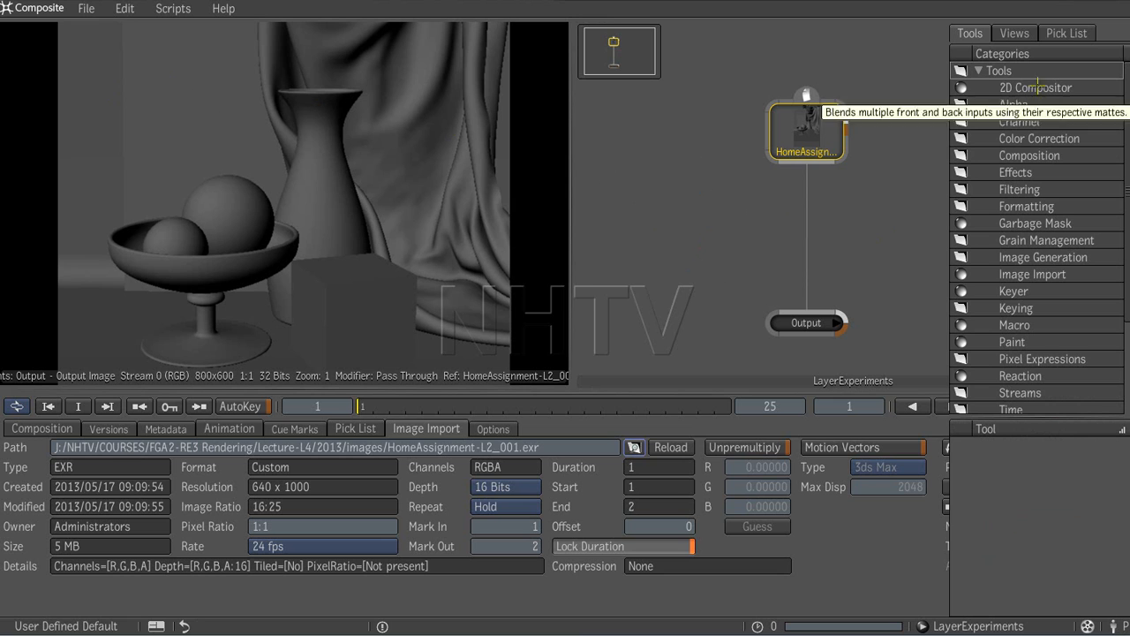
left_click(1033, 140)
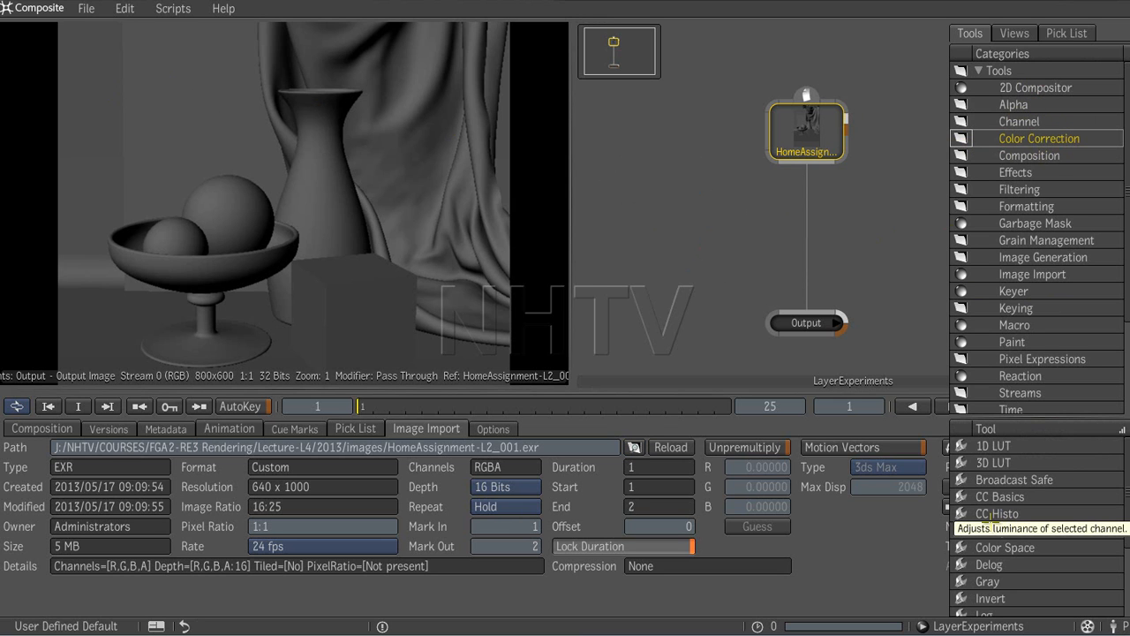
mouse_move(993, 514)
left_mouse_down()
mouse_move(779, 448)
mouse_move(760, 256)
mouse_move(802, 225)
left_mouse_up()
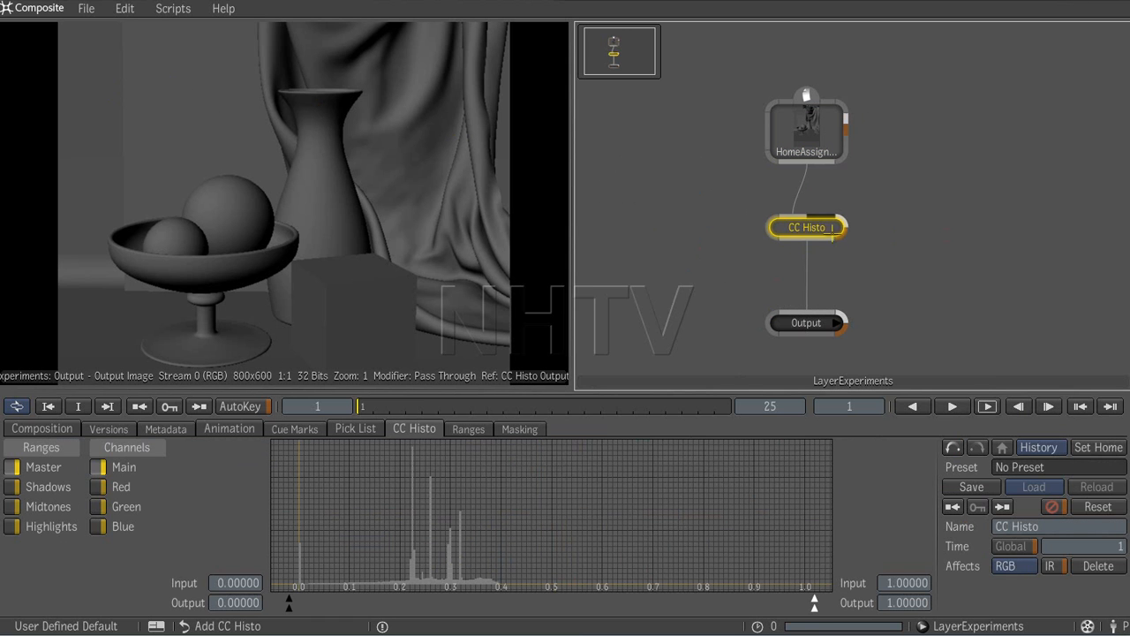
Narrow the CC Histo master input range to about 0.243 minimum and 0.293 maximum, trying several ranges to expose banding
left_click_drag(287, 602, 394, 602)
left_click_drag(810, 602, 500, 581)
left_click_drag(394, 601, 423, 599)
left_click_drag(499, 599, 442, 598)
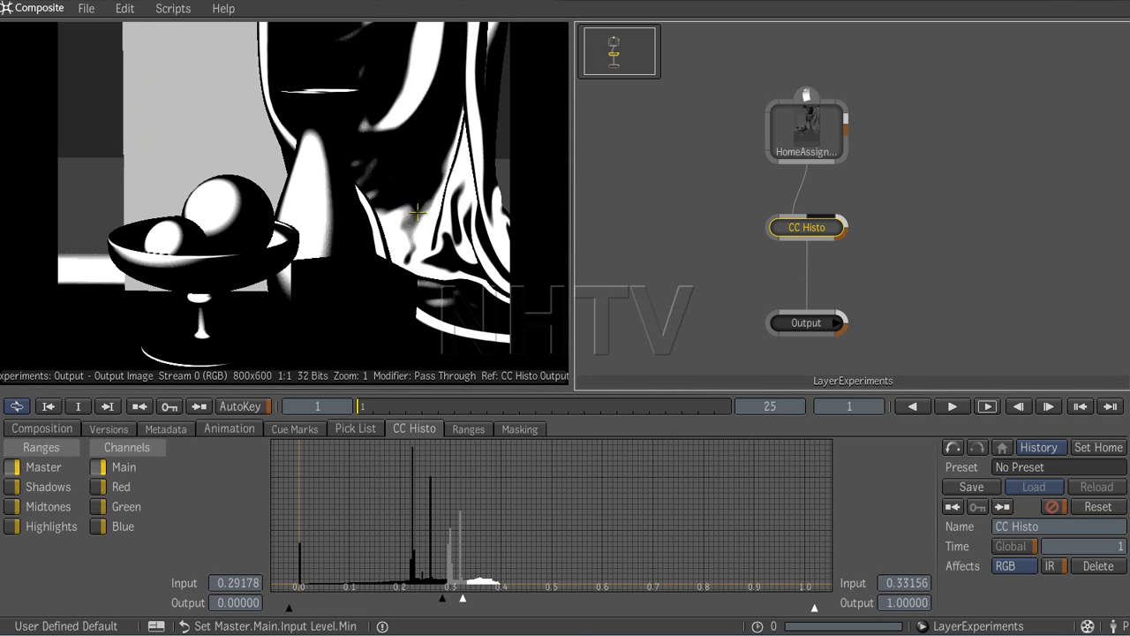
left_click_drag(443, 598, 480, 599)
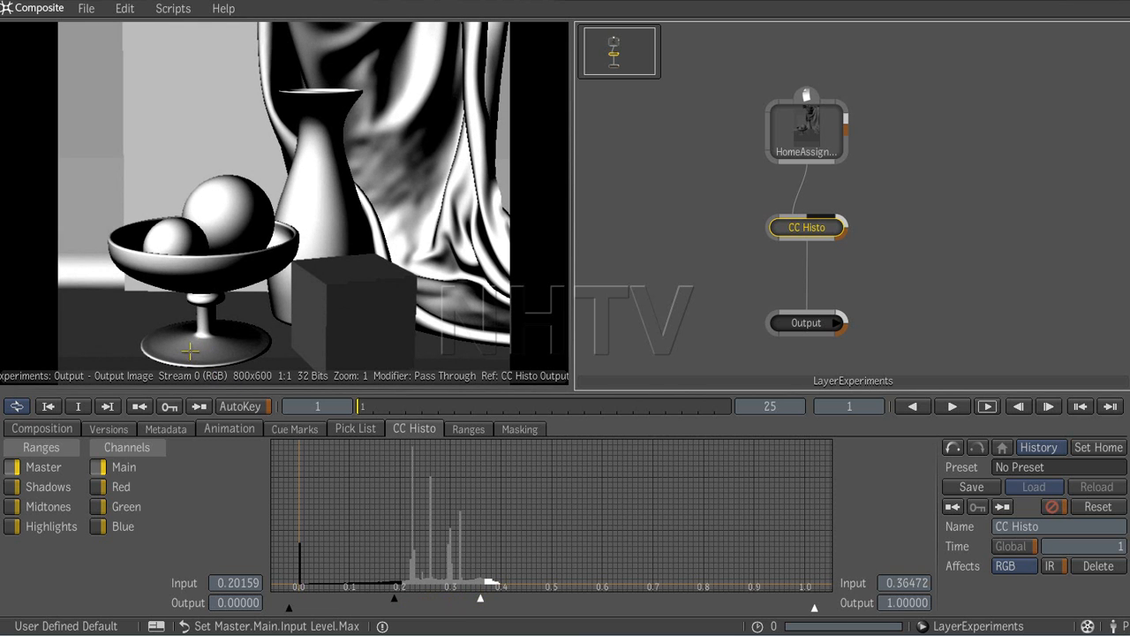
left_click_drag(391, 598, 442, 599)
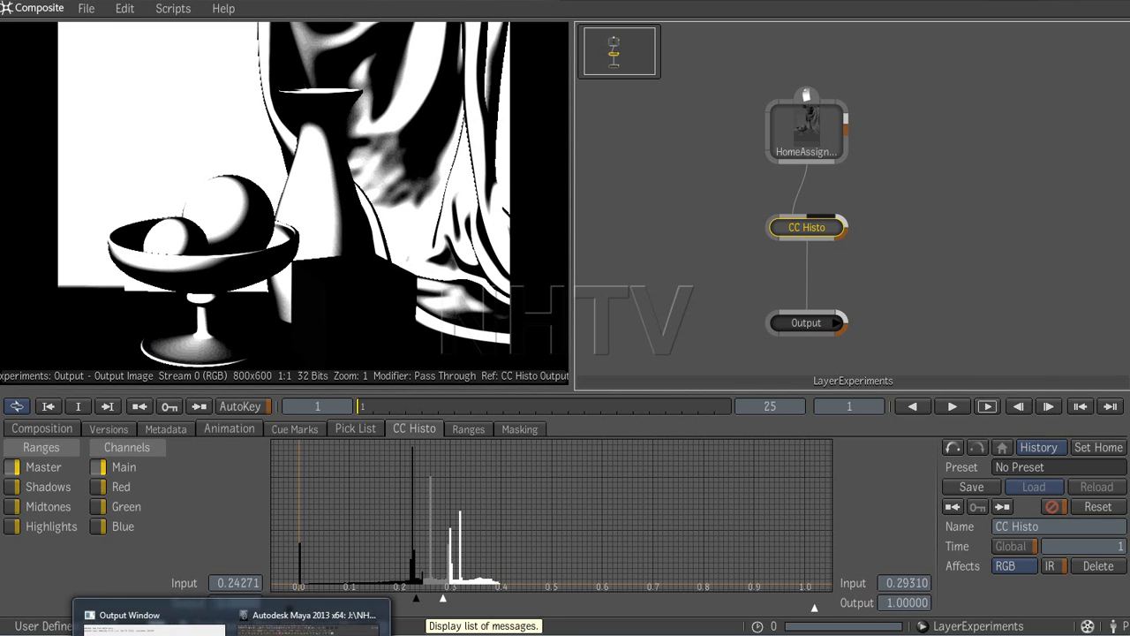
Switch to Maya, set the mental ray framebuffer data type to RGBA (Half) 4x16 Bit and batch render the scene
left_click(311, 616)
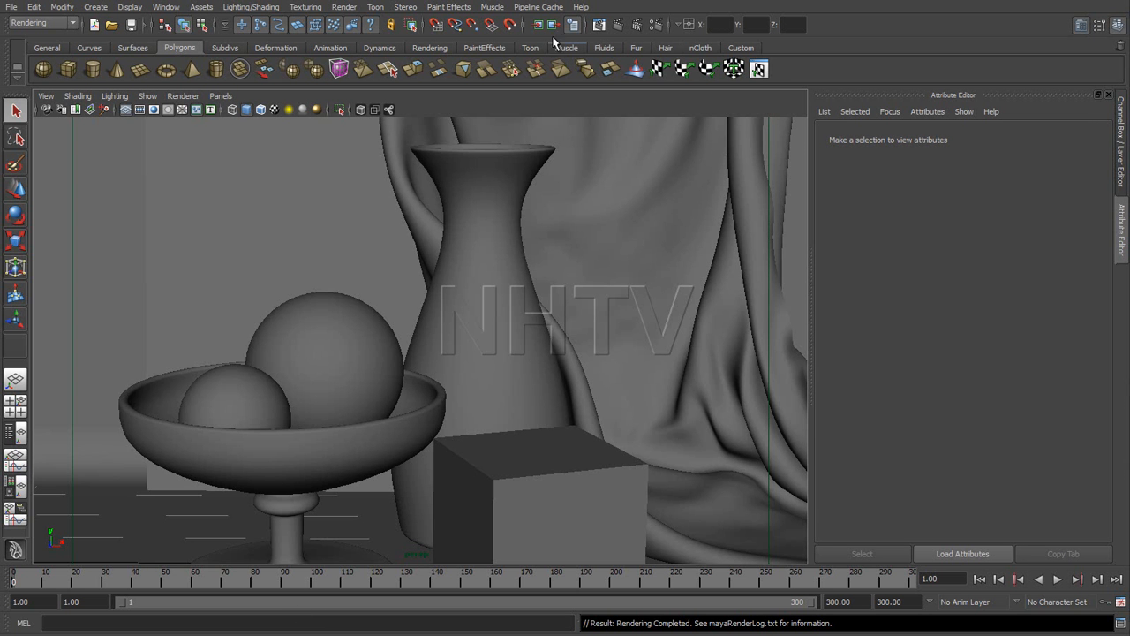
left_click(653, 24)
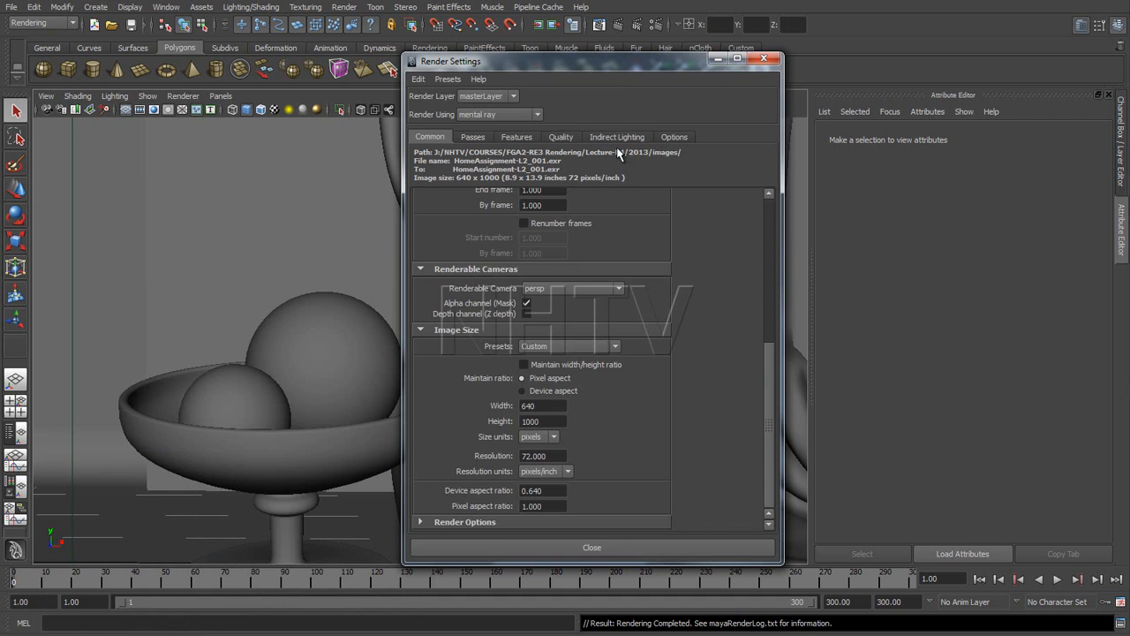
left_click(560, 137)
left_click_drag(772, 226, 769, 407)
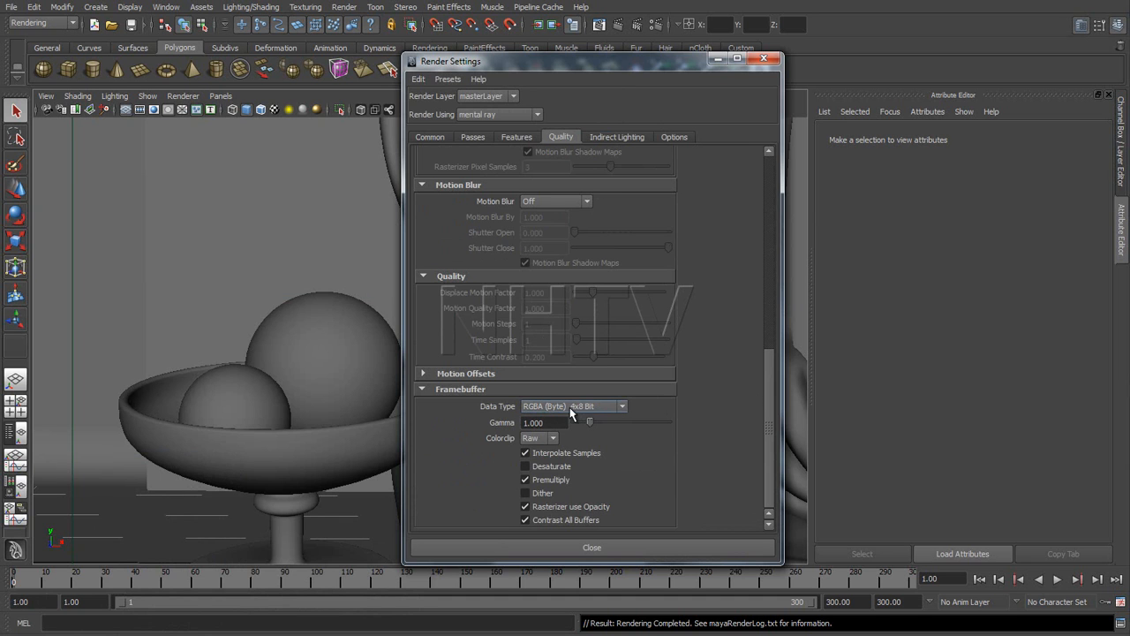
left_click(621, 408)
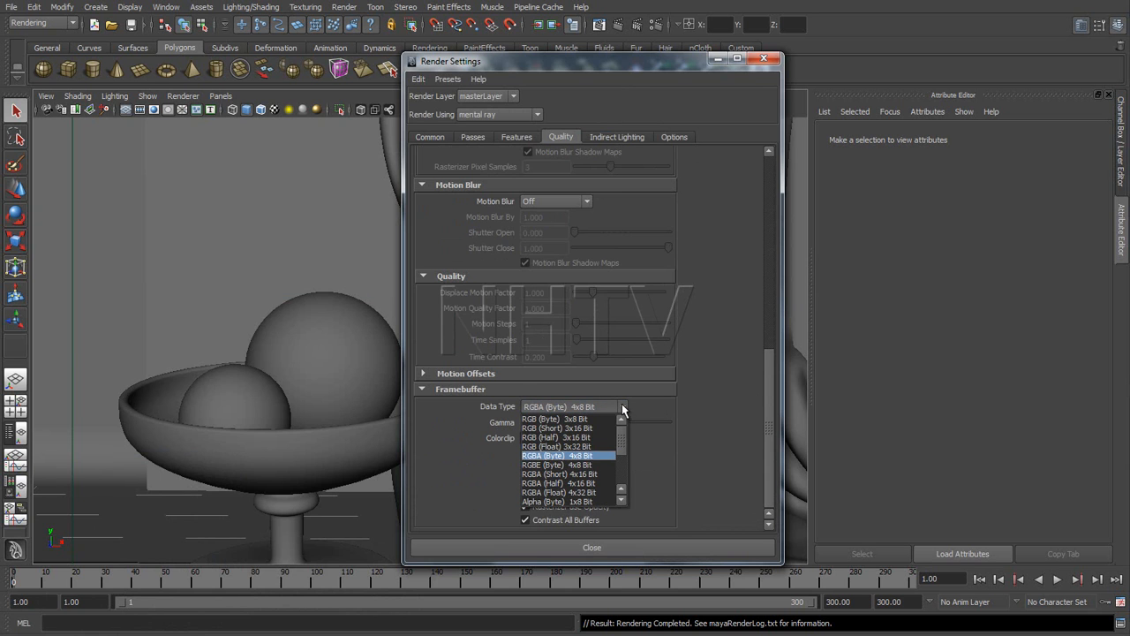
scroll(625, 433, "down", 2)
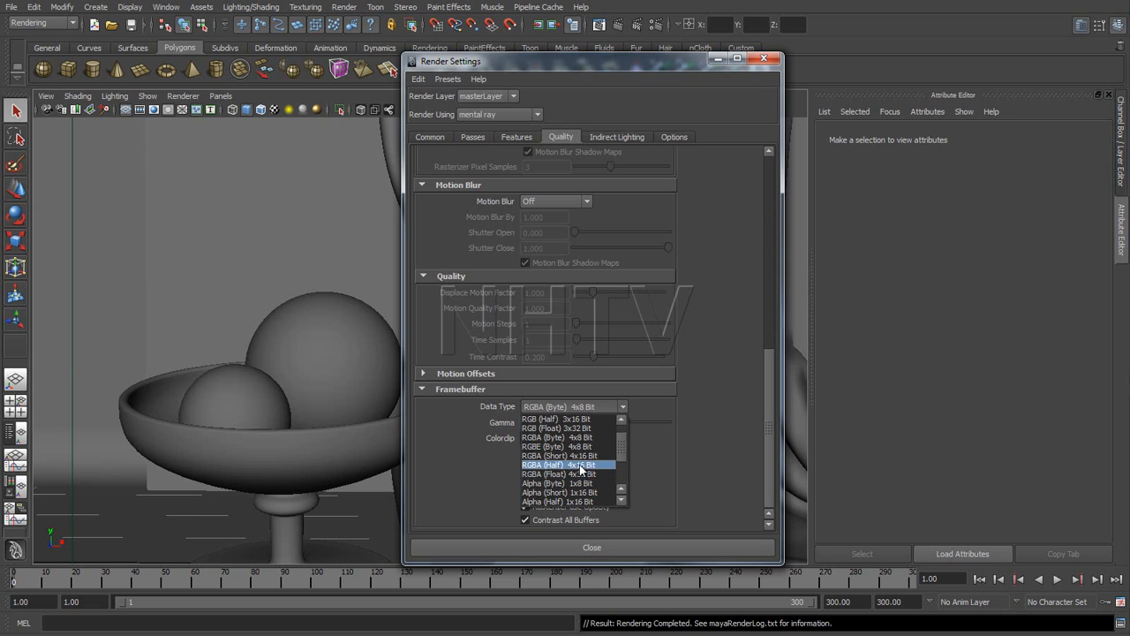
left_click(573, 465)
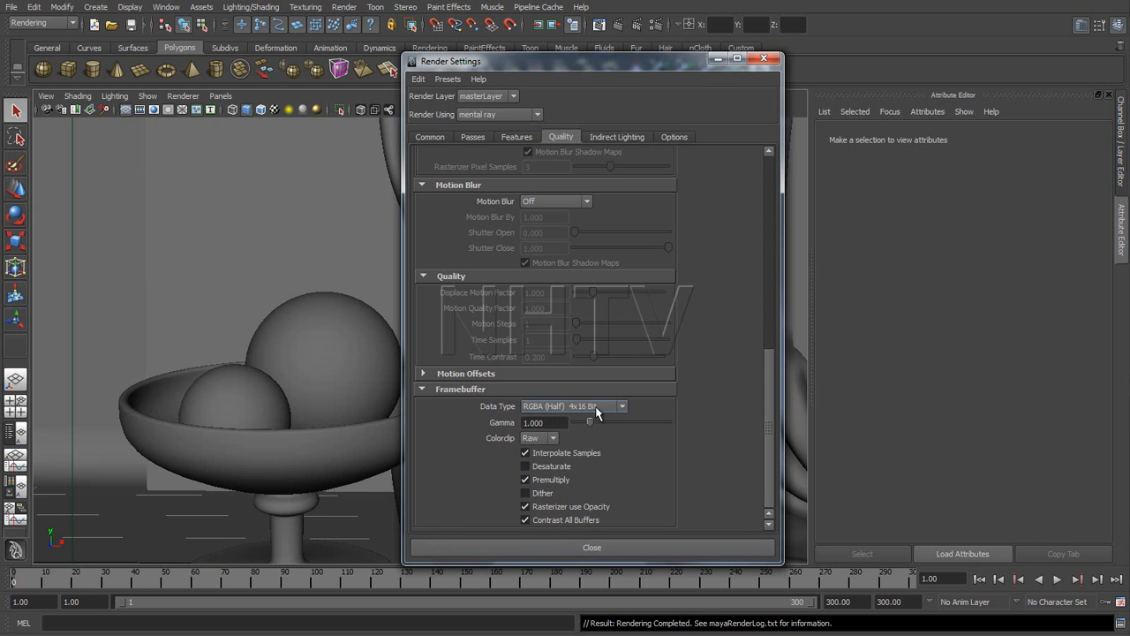
left_click(562, 549)
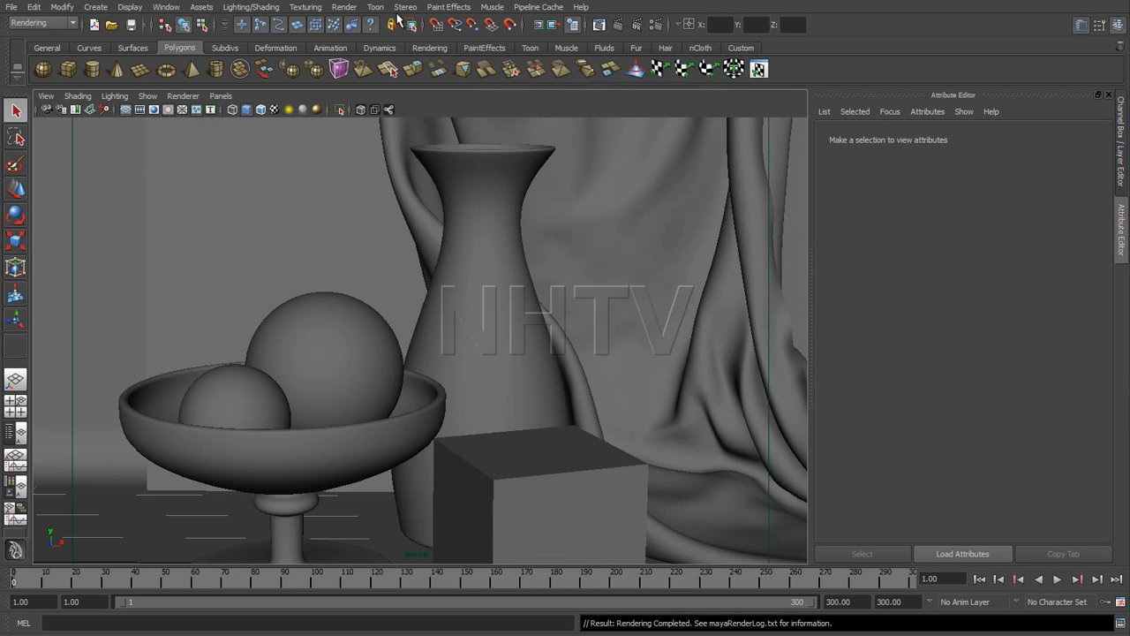
left_click(346, 8)
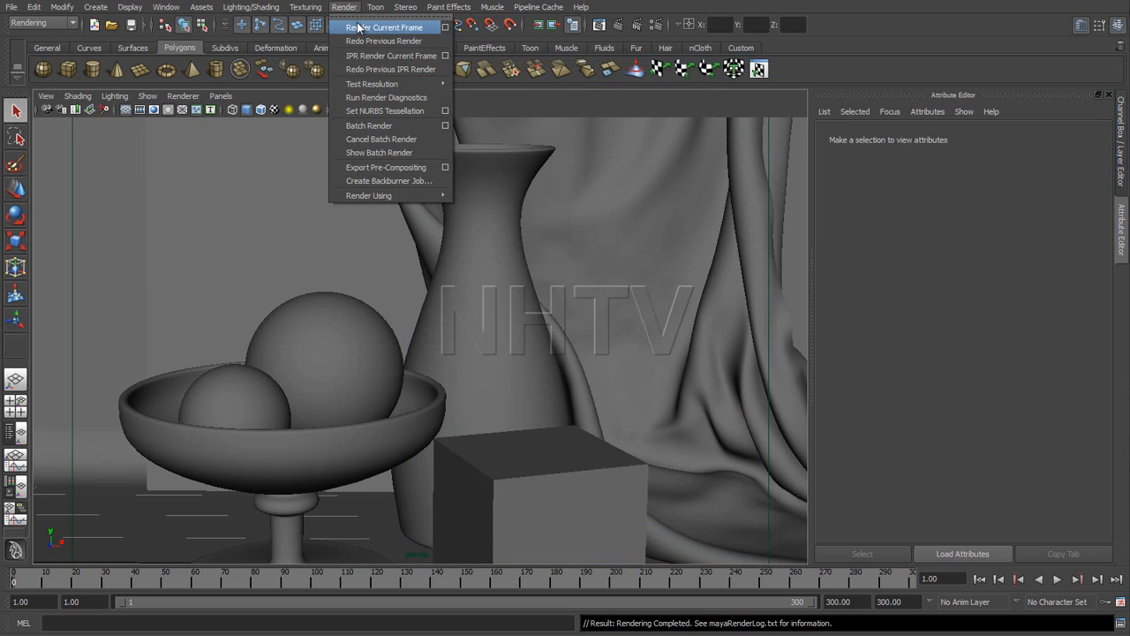
left_click(388, 126)
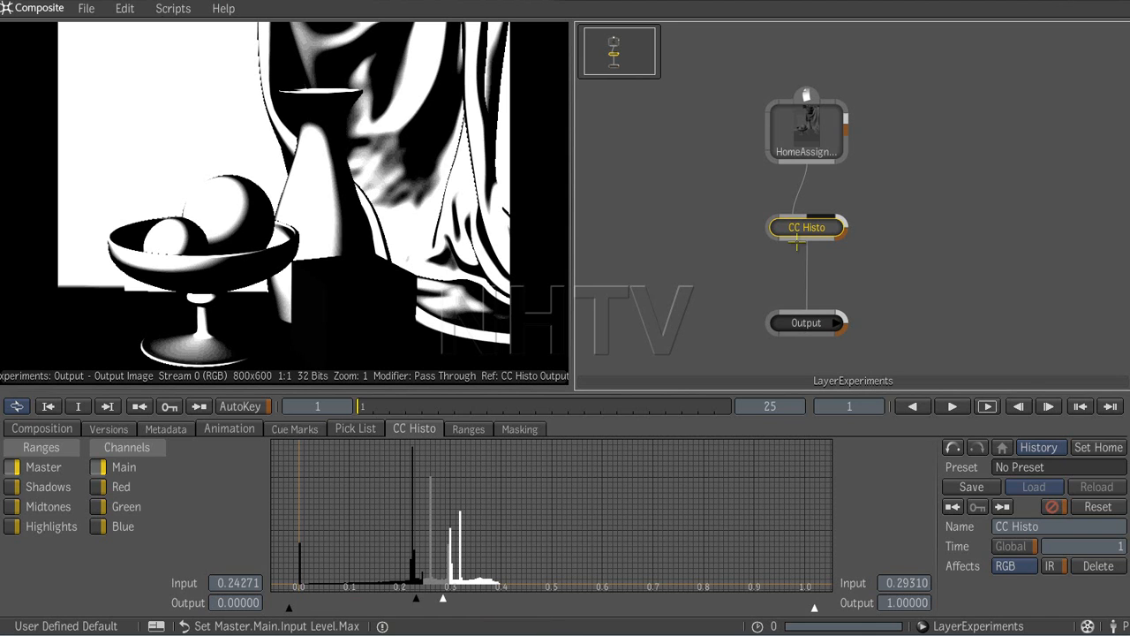
Reload the rendered image in Composite and narrow the CC Histo input range to about 0.296 minimum and 0.306 maximum
left_click(799, 134)
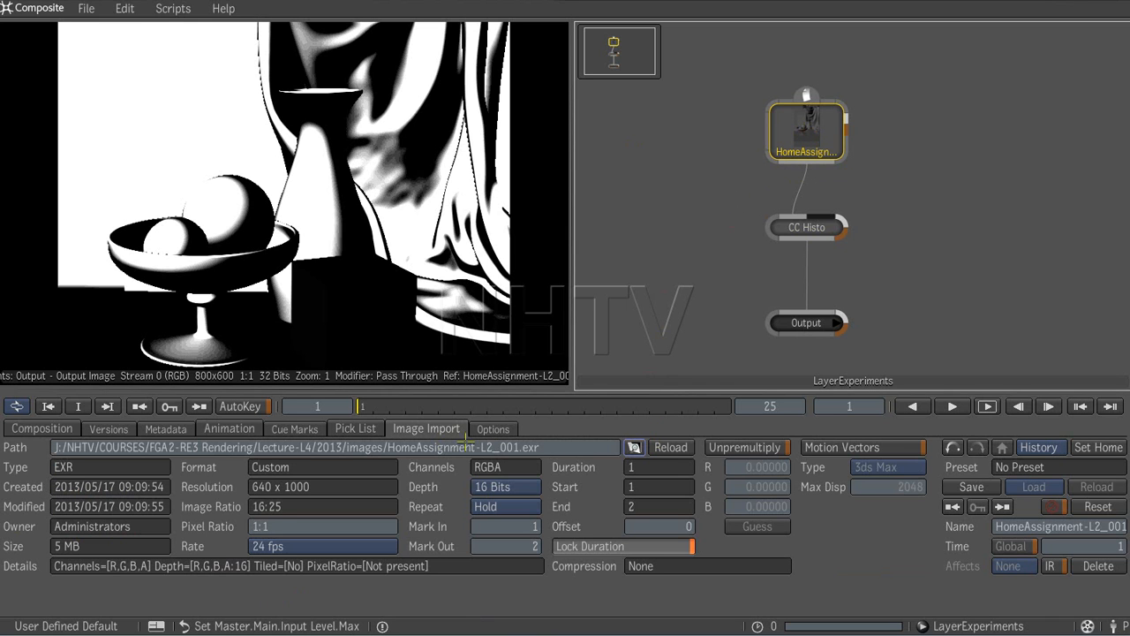
left_click(669, 447)
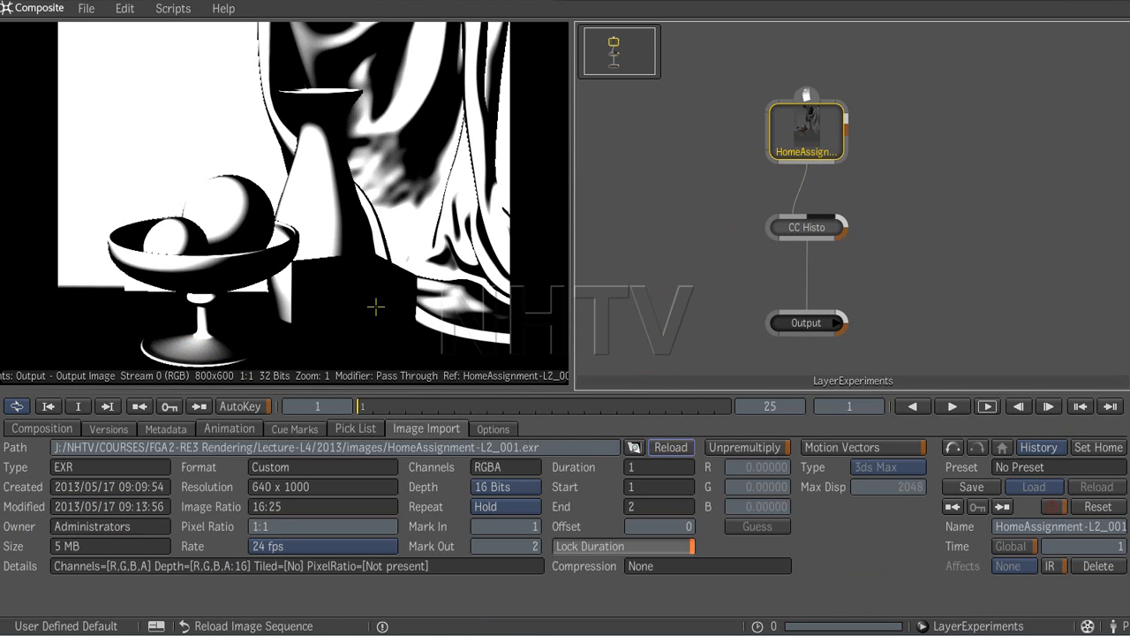
left_click(806, 227)
mouse_move(444, 598)
left_mouse_down()
mouse_move(478, 597)
mouse_move(433, 598)
mouse_move(460, 598)
mouse_move(435, 600)
mouse_move(446, 600)
left_mouse_up()
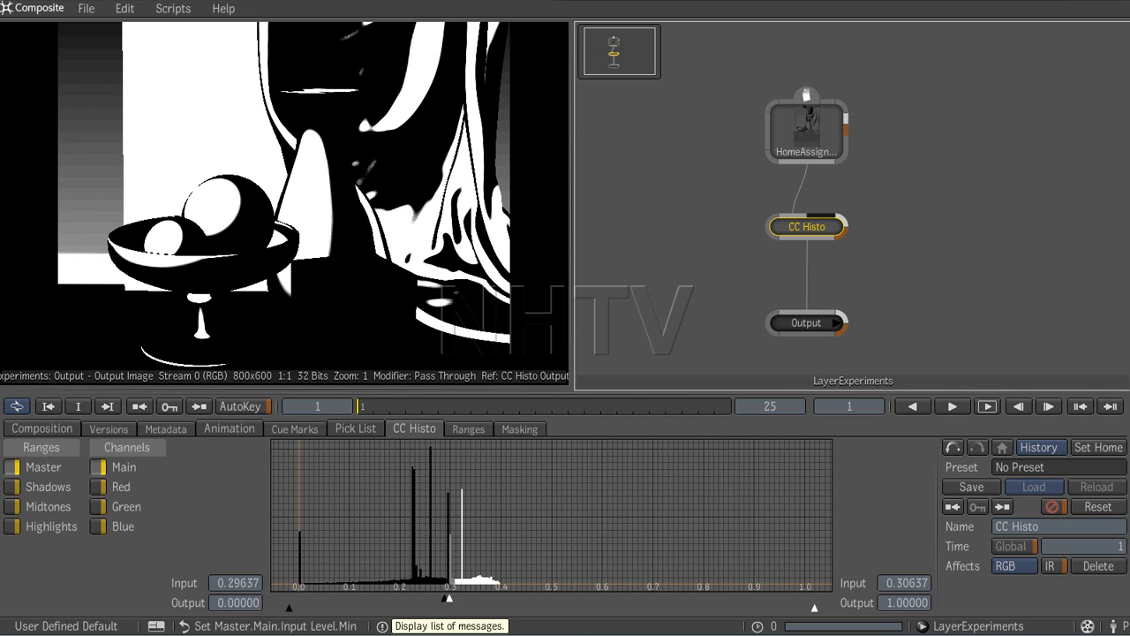
Switch to Maya, set the framebuffer data type to RGBA (Float) 4x32 Bit and batch render the scene again
mouse_move(264, 635)
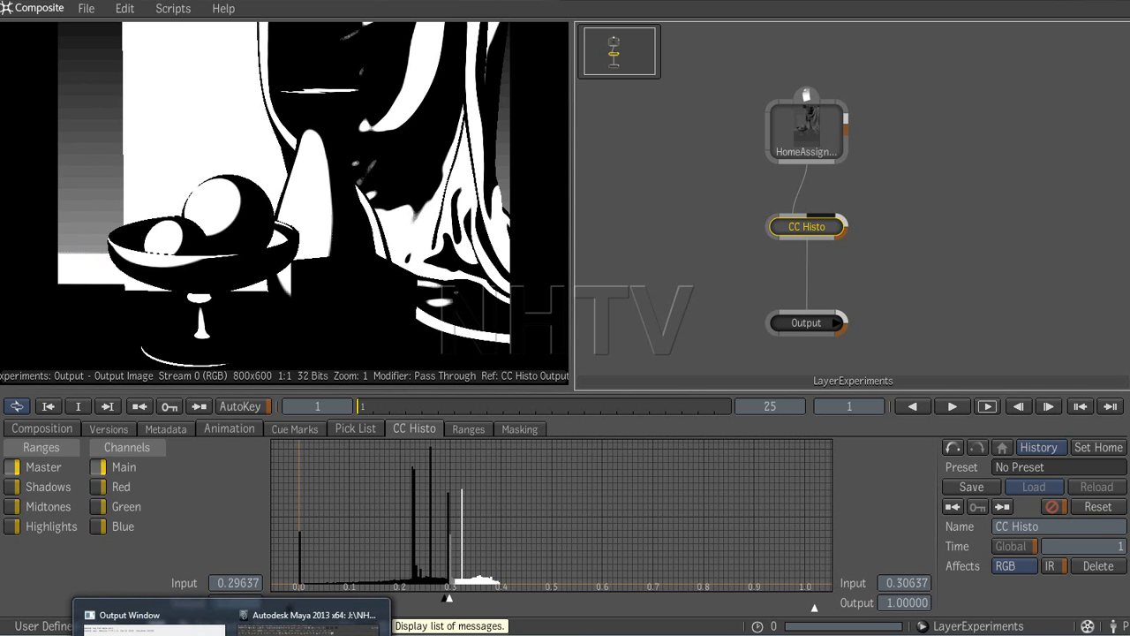
left_click(309, 618)
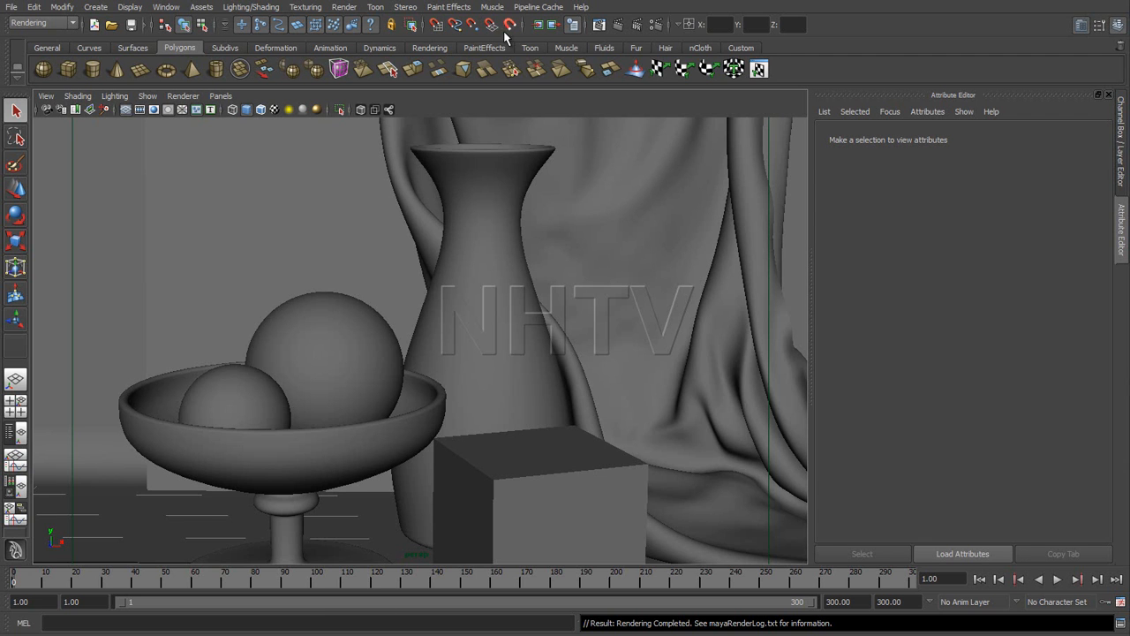
left_click(656, 25)
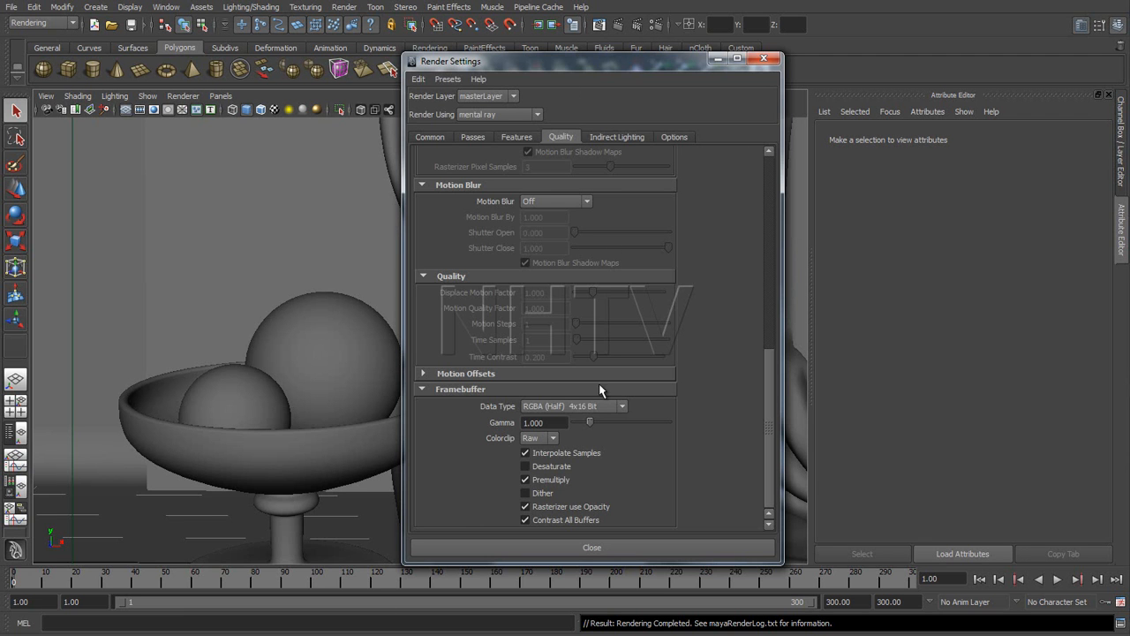
left_click(622, 407)
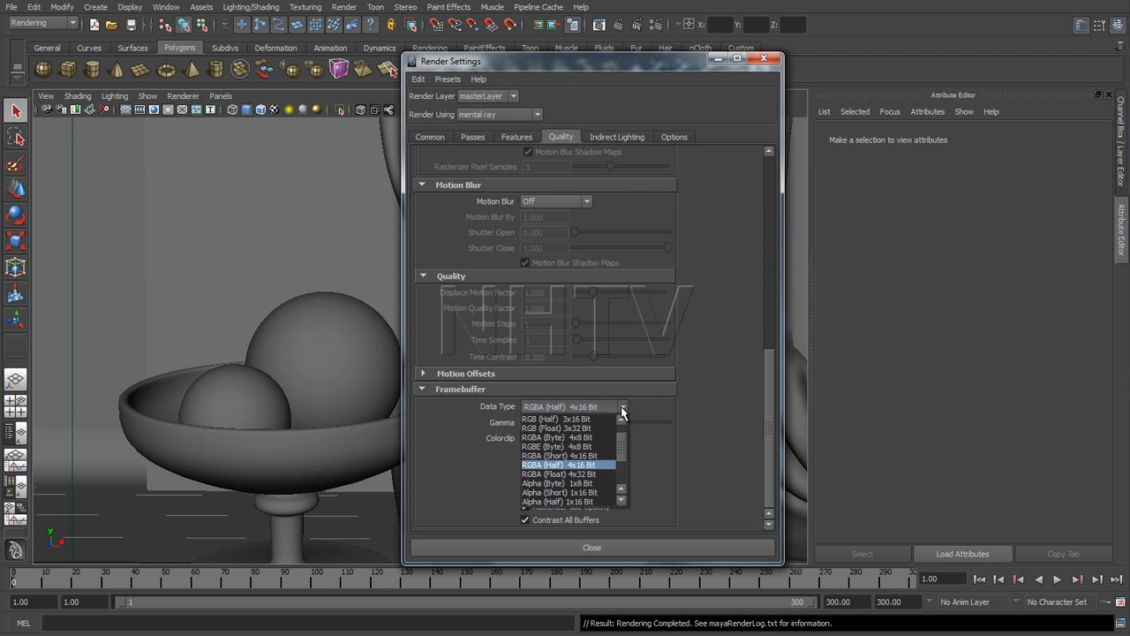
left_click(588, 478)
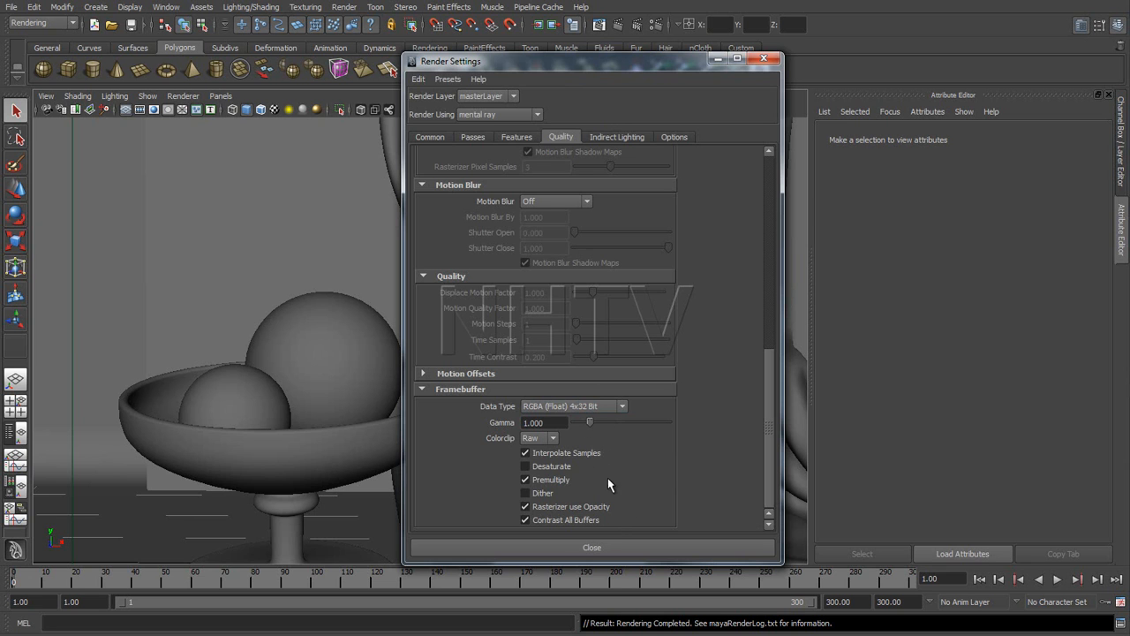
left_click(589, 547)
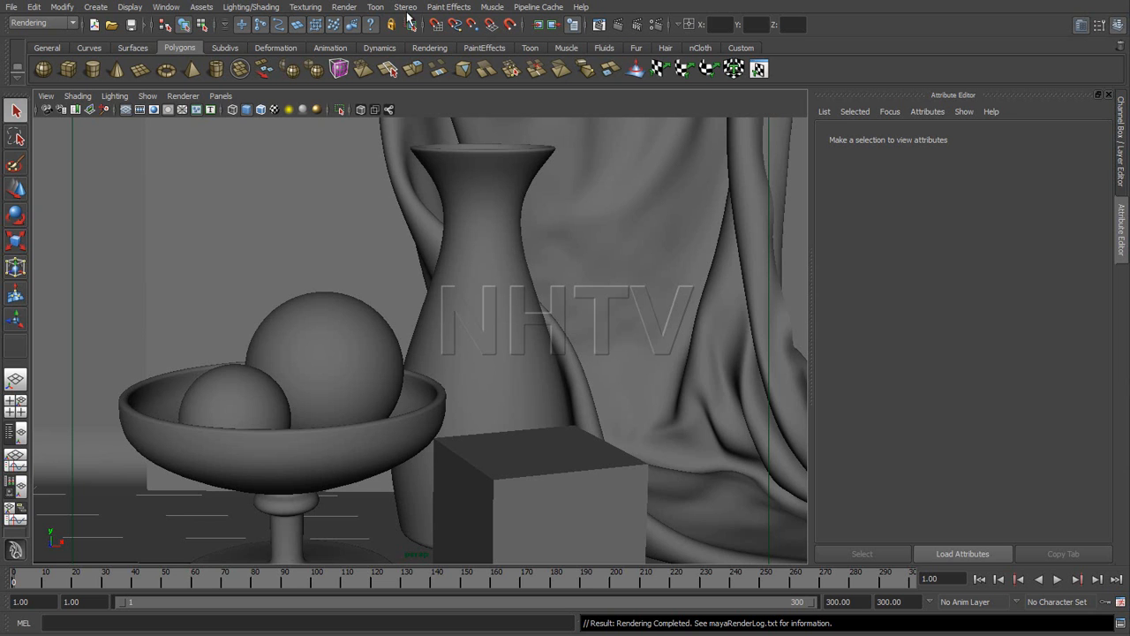
left_click(346, 7)
left_click(391, 130)
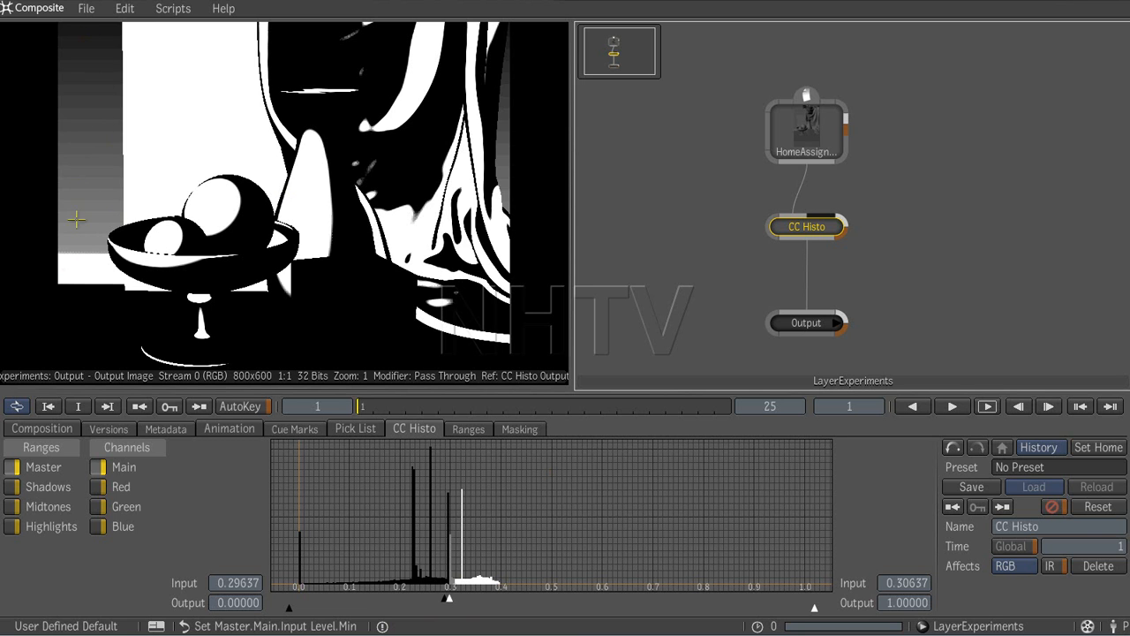
Reload the newly rendered HomeAssignment-L2_001.exr in the image import node
left_click(825, 140)
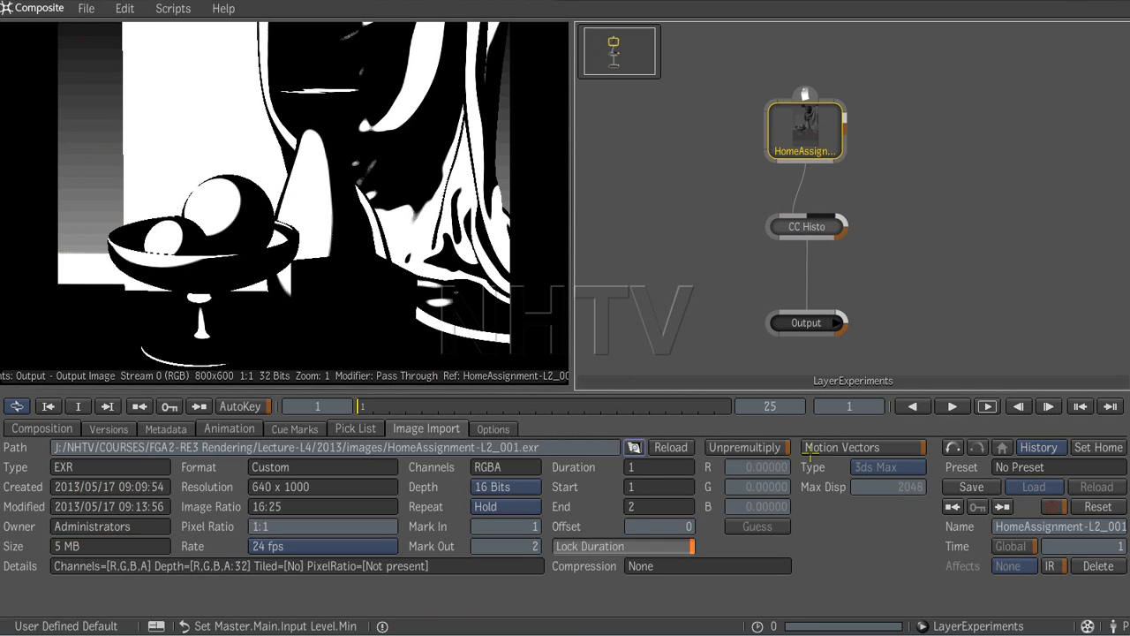
left_click(672, 448)
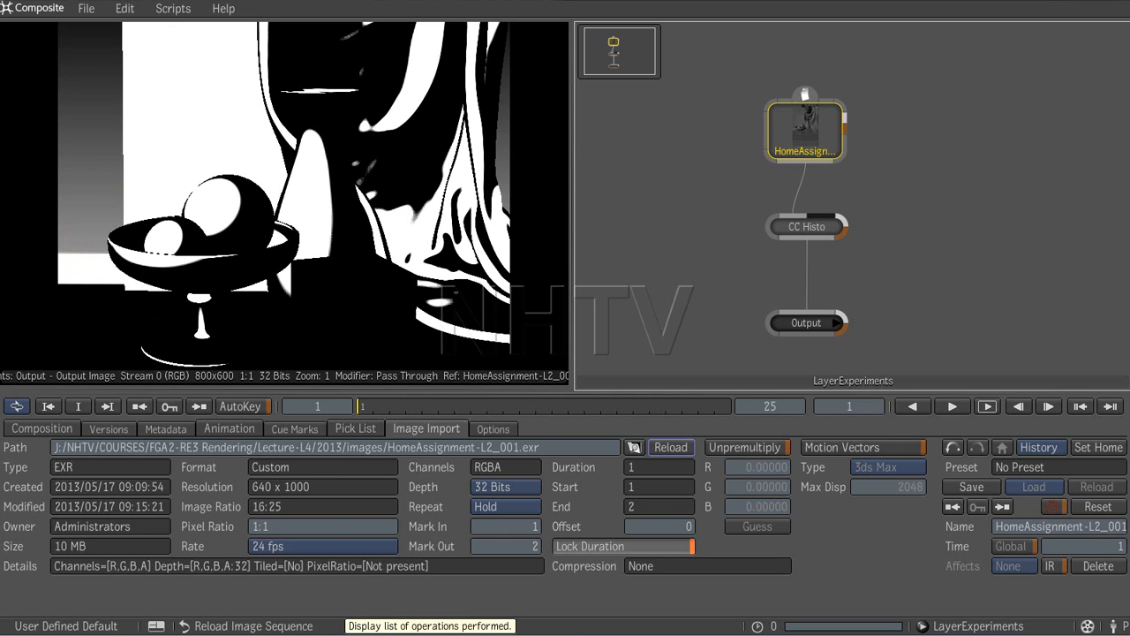
Switch to Maya and set the mental ray raytrace/scanline sampling mode to Fixed Sampling in the render settings
mouse_move(263, 635)
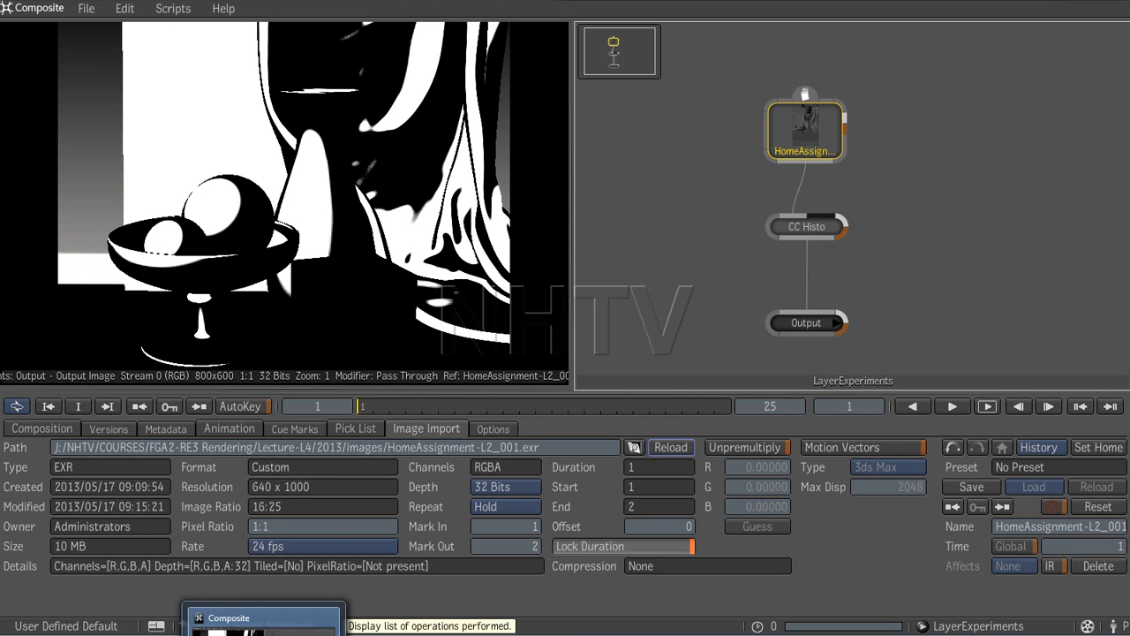
left_click(370, 622)
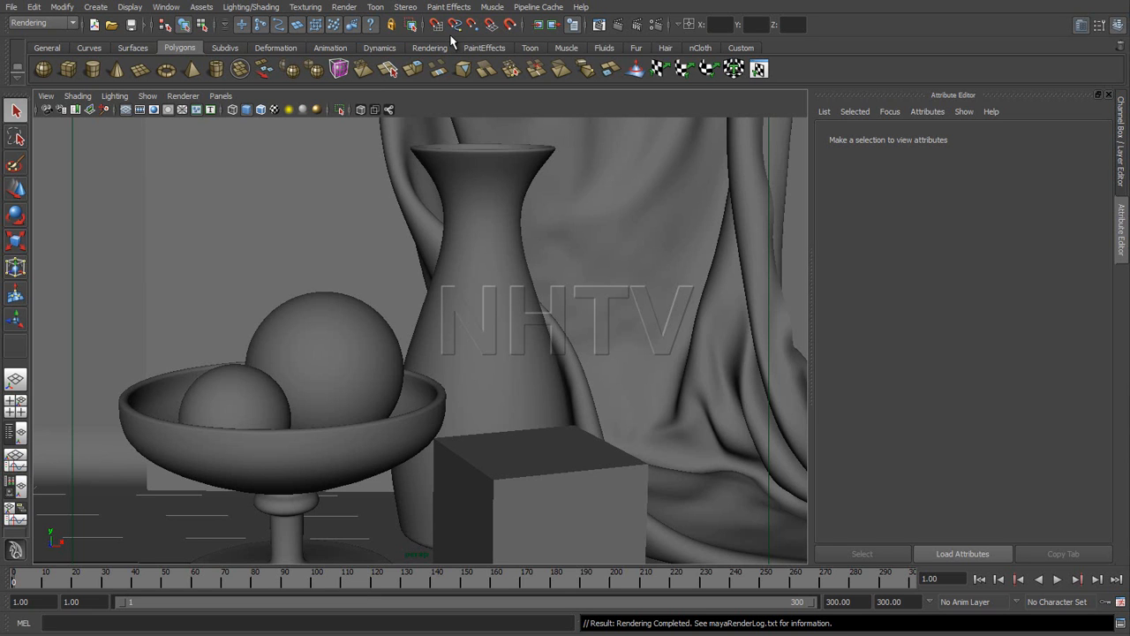
left_click(655, 23)
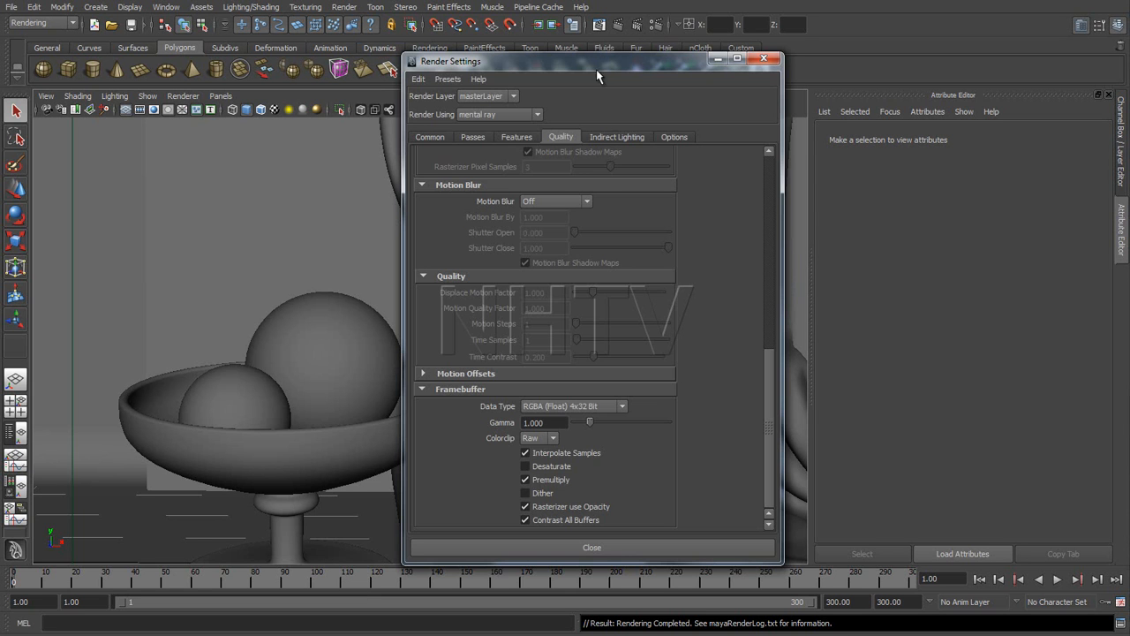
left_click_drag(772, 358, 775, 149)
left_click(578, 209)
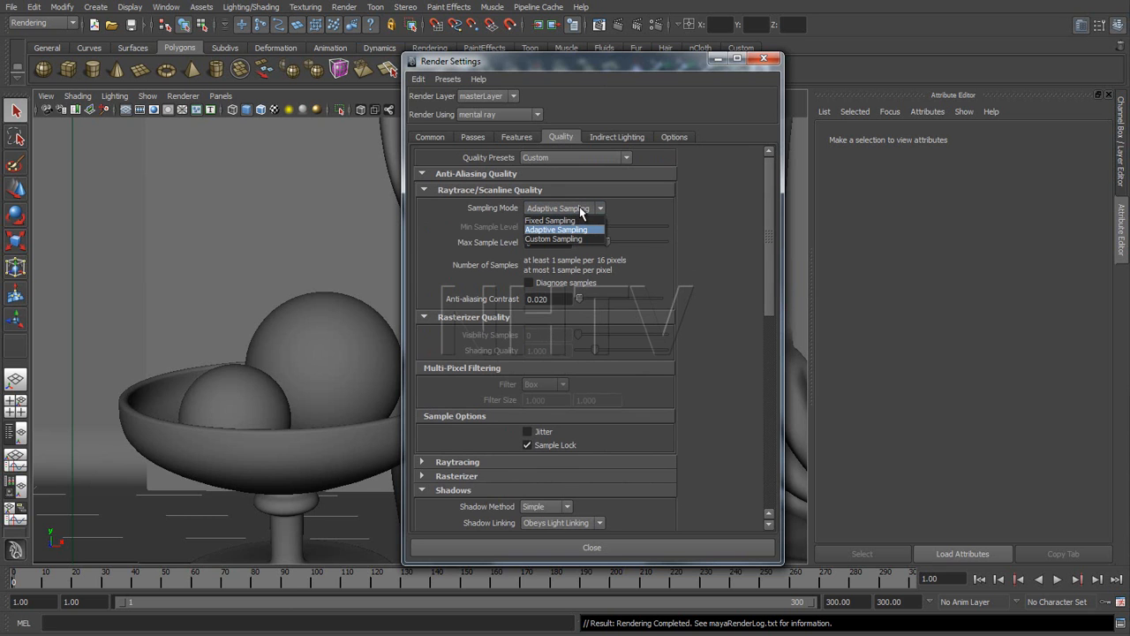
left_click(572, 220)
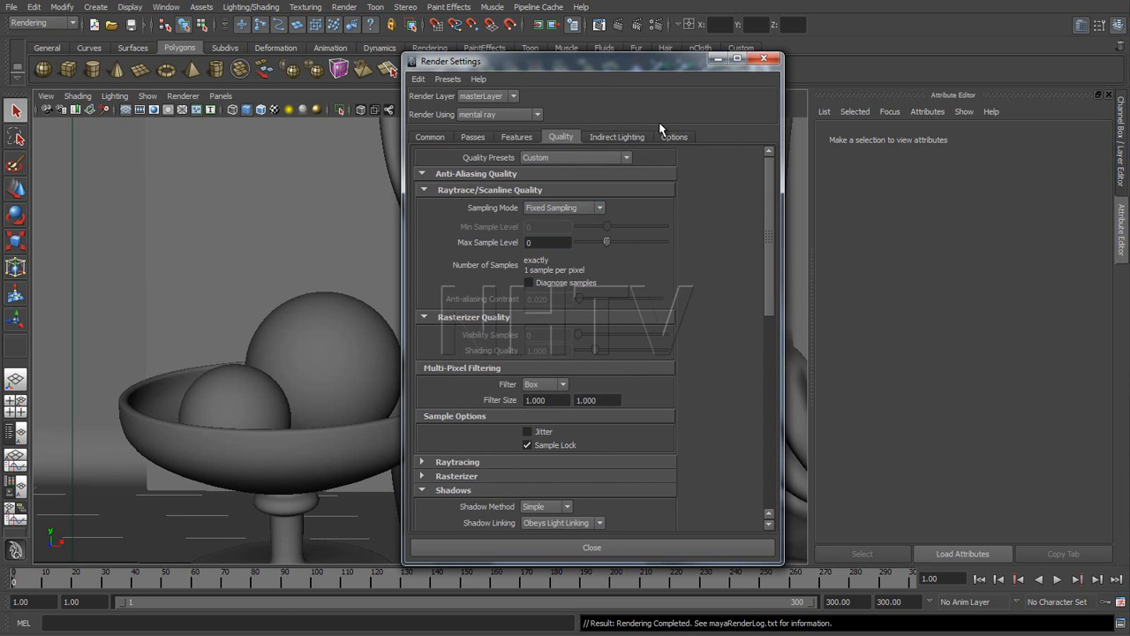
left_click(764, 59)
Batch render the scene with the fixed sampling, and reload the rendered image in Composite
left_click(345, 8)
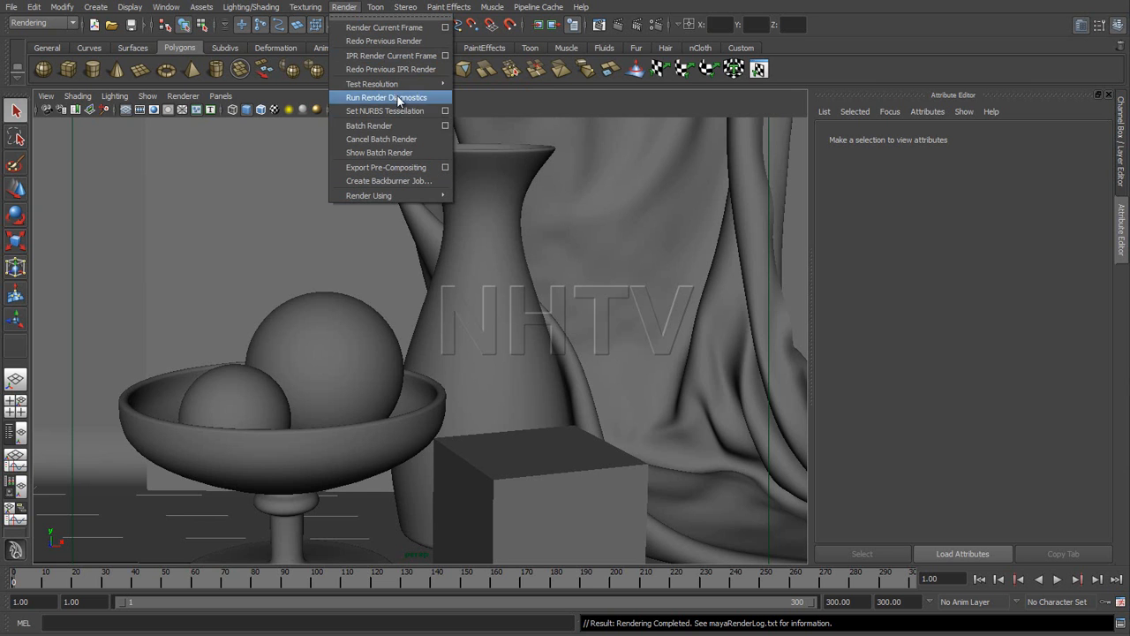
left_click(393, 126)
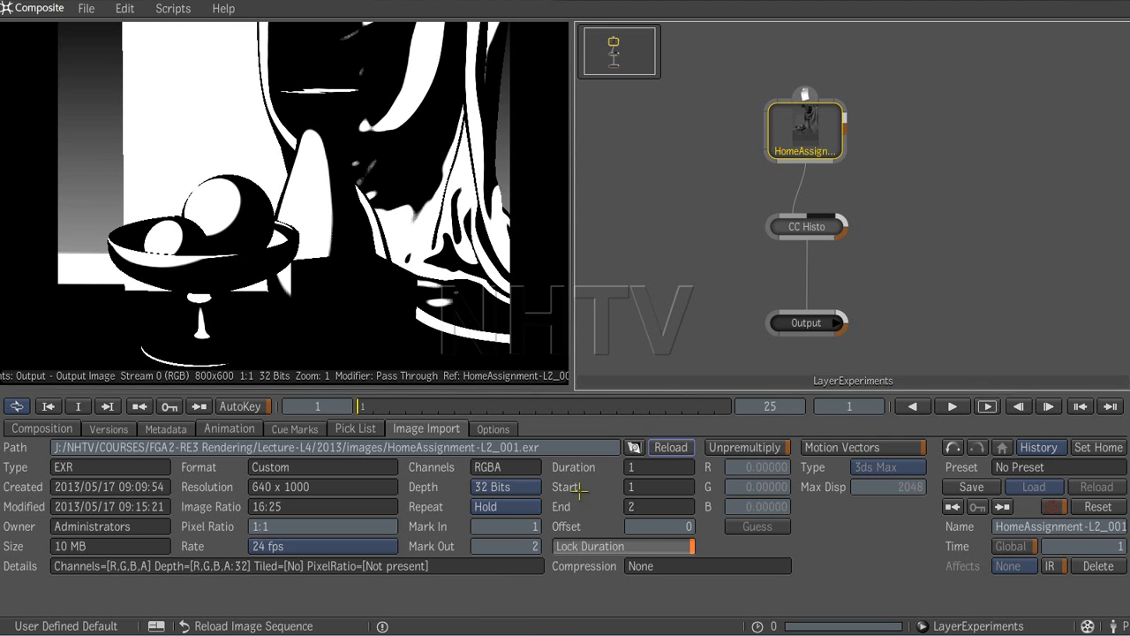
left_click(671, 448)
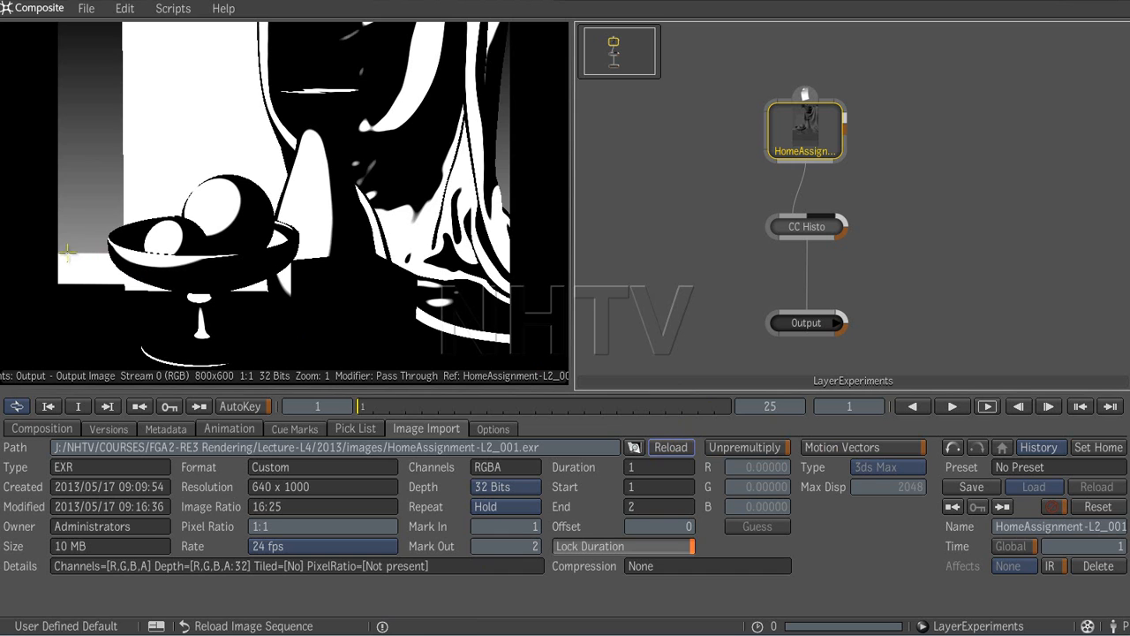